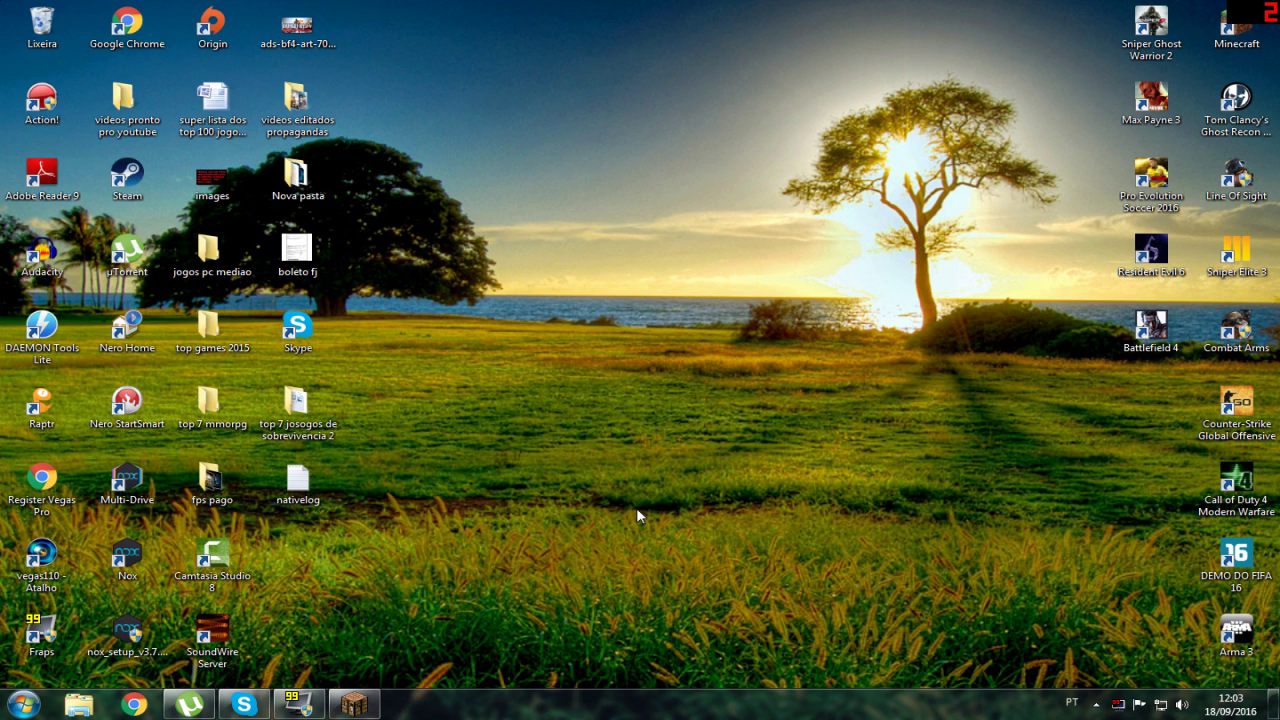
pyautogui.rightClick(651, 209)
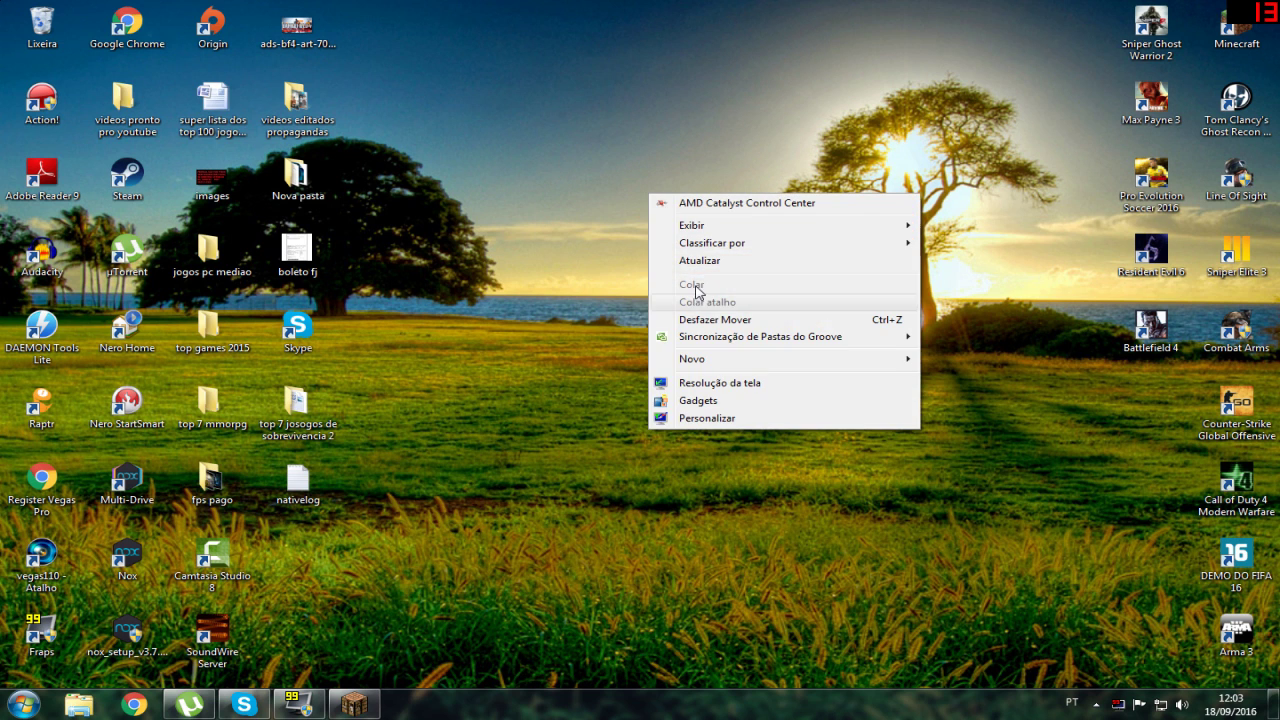
pyautogui.click(700, 262)
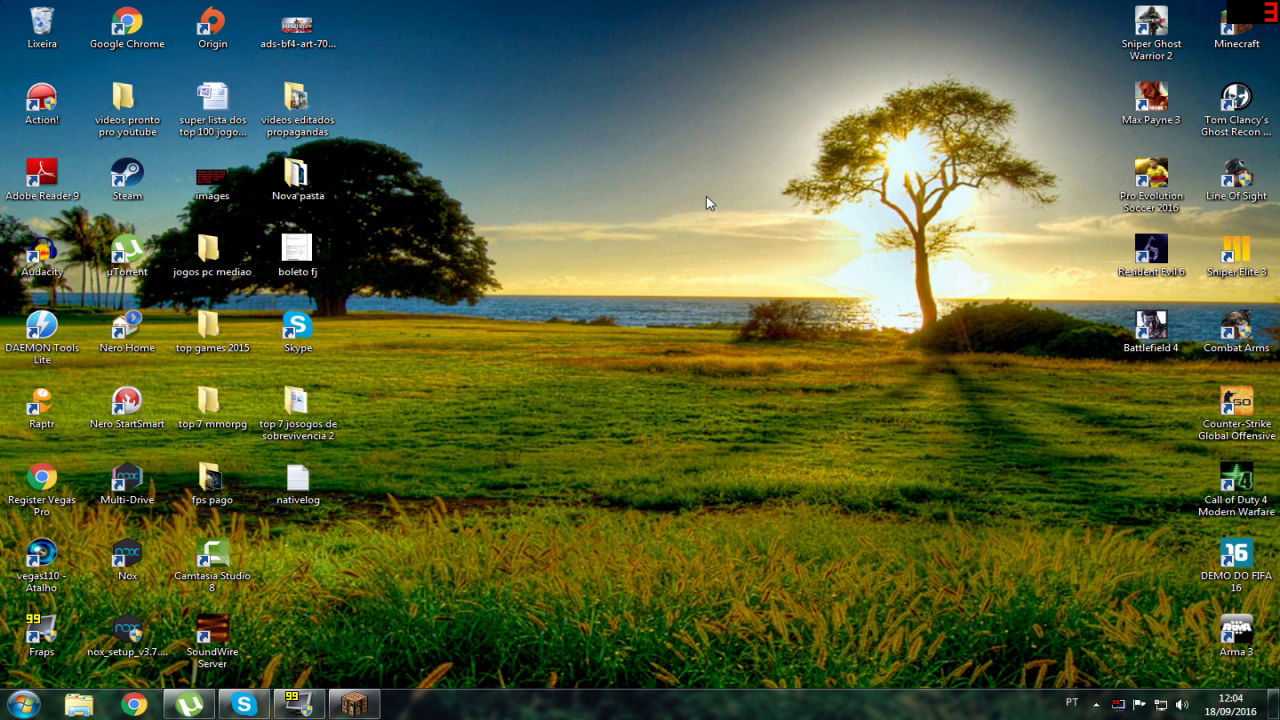
pyautogui.rightClick(702, 166)
pyautogui.click(714, 232)
pyautogui.rightClick(637, 261)
pyautogui.click(660, 328)
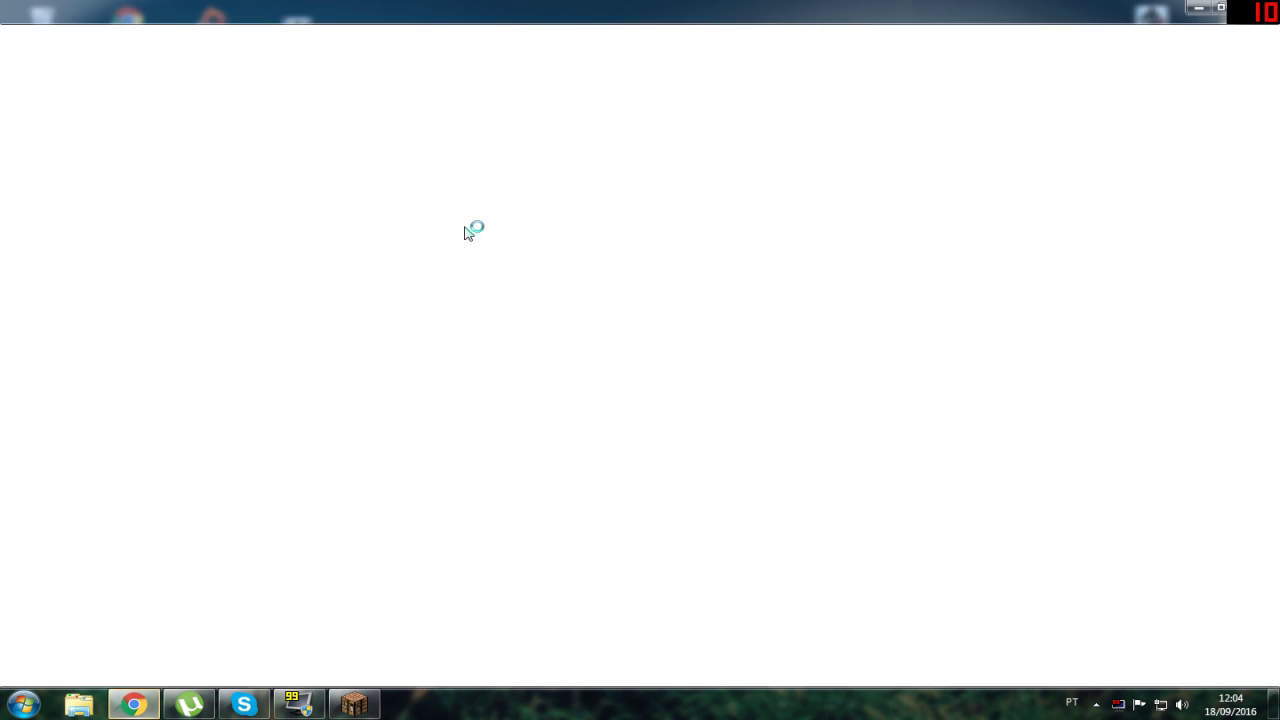
# Step: Search Google for "level up" and open the Level Up Games site from the results
pyautogui.click(240, 37)
pyautogui.write('level')
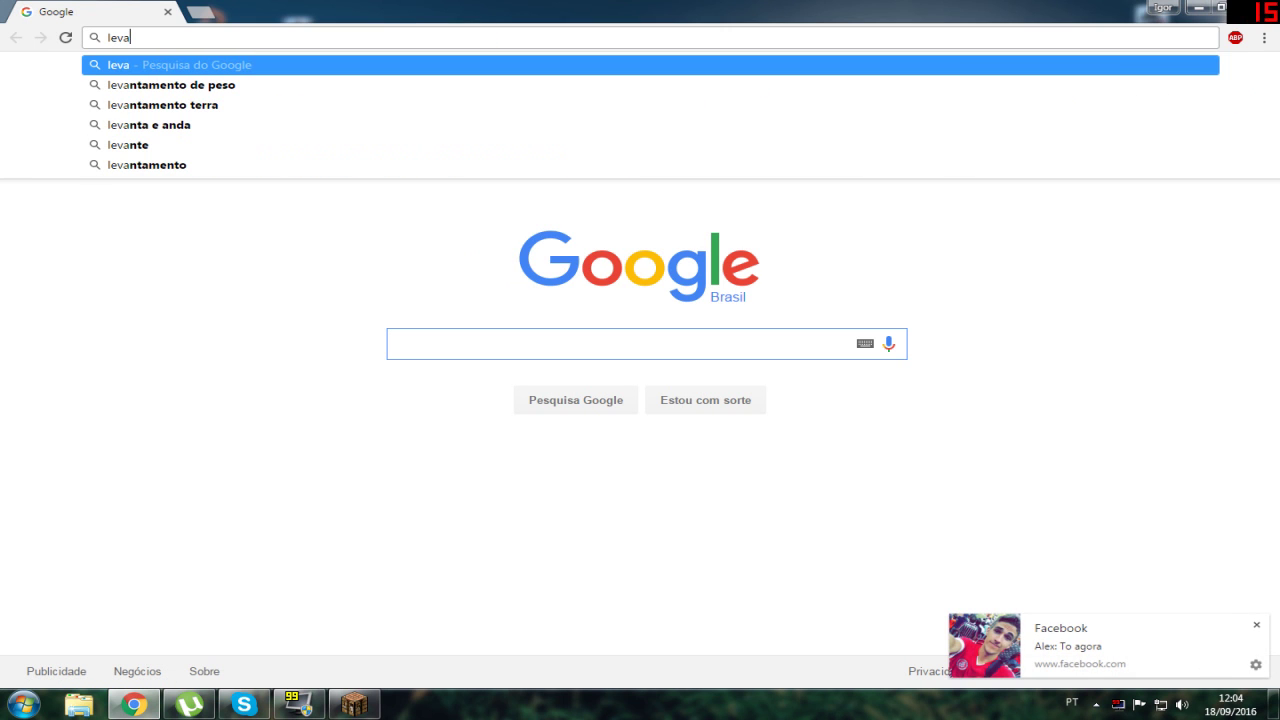
pyautogui.press('Down')
pyautogui.press('Return')
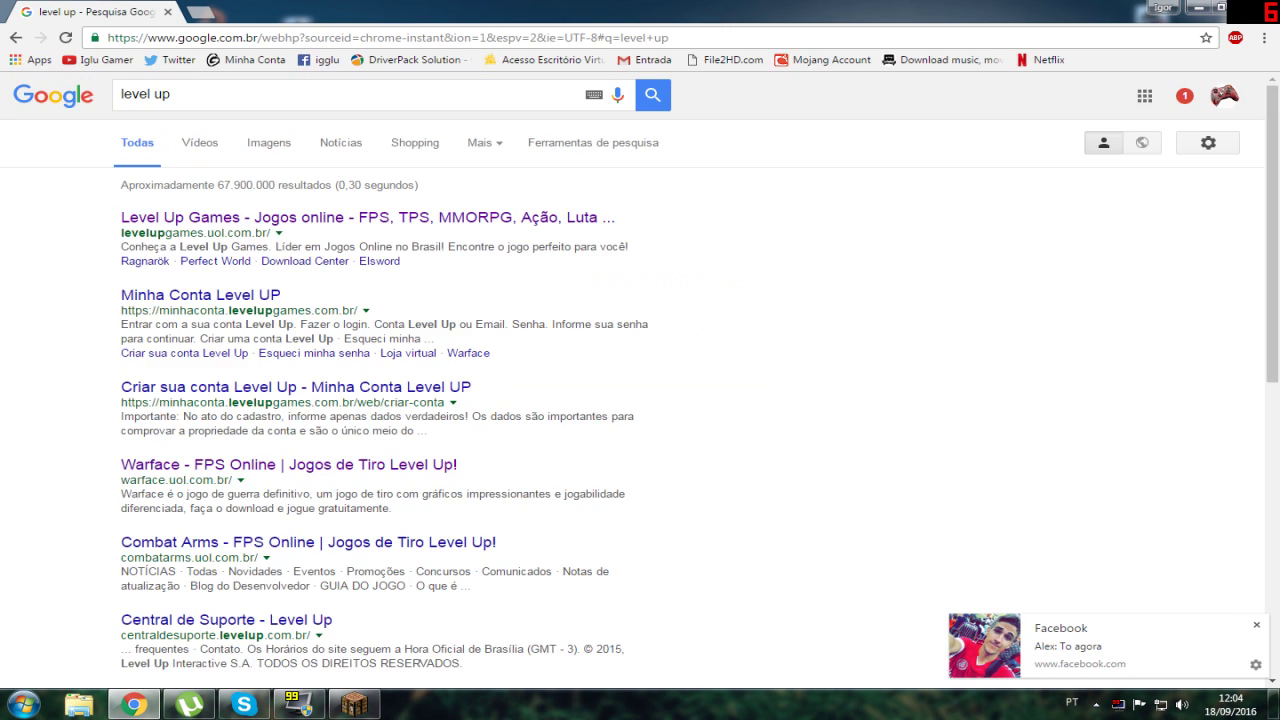
pyautogui.click(1256, 625)
pyautogui.click(386, 221)
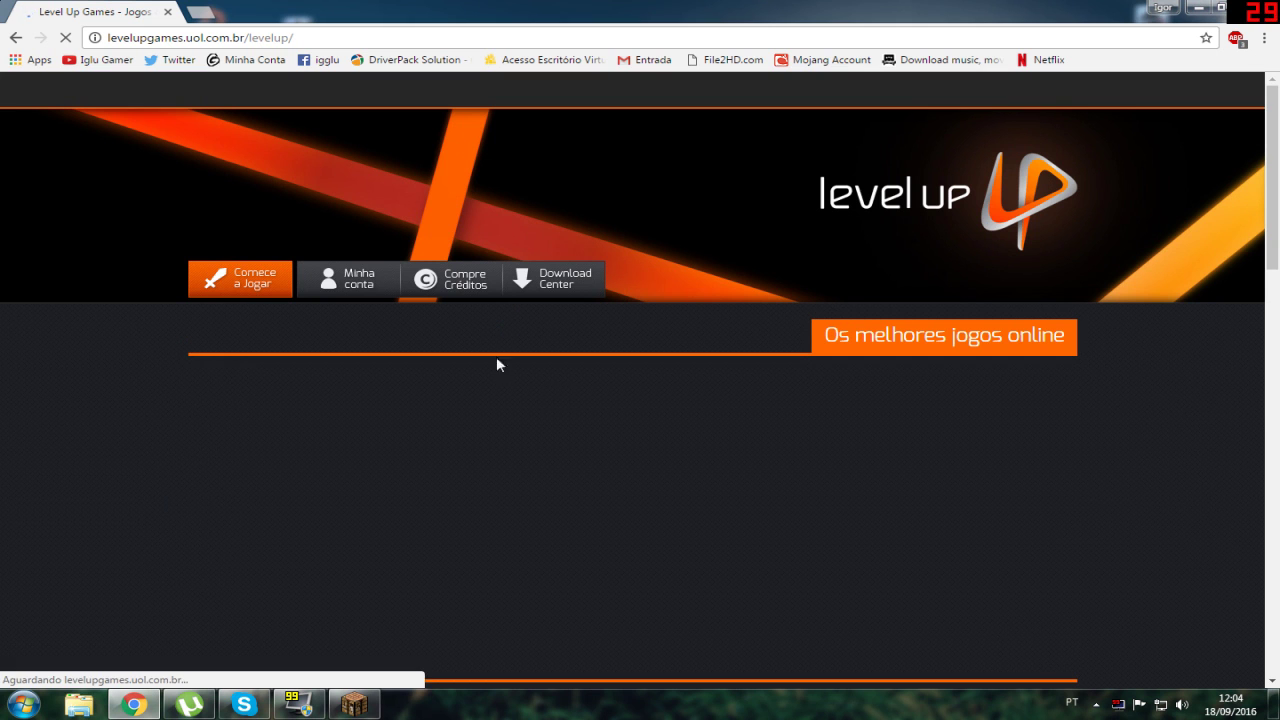
# Step: Browse the featured online games on the Level Up home page and open the Combat Arms download page
pyautogui.scroll(-3, 440, 450)
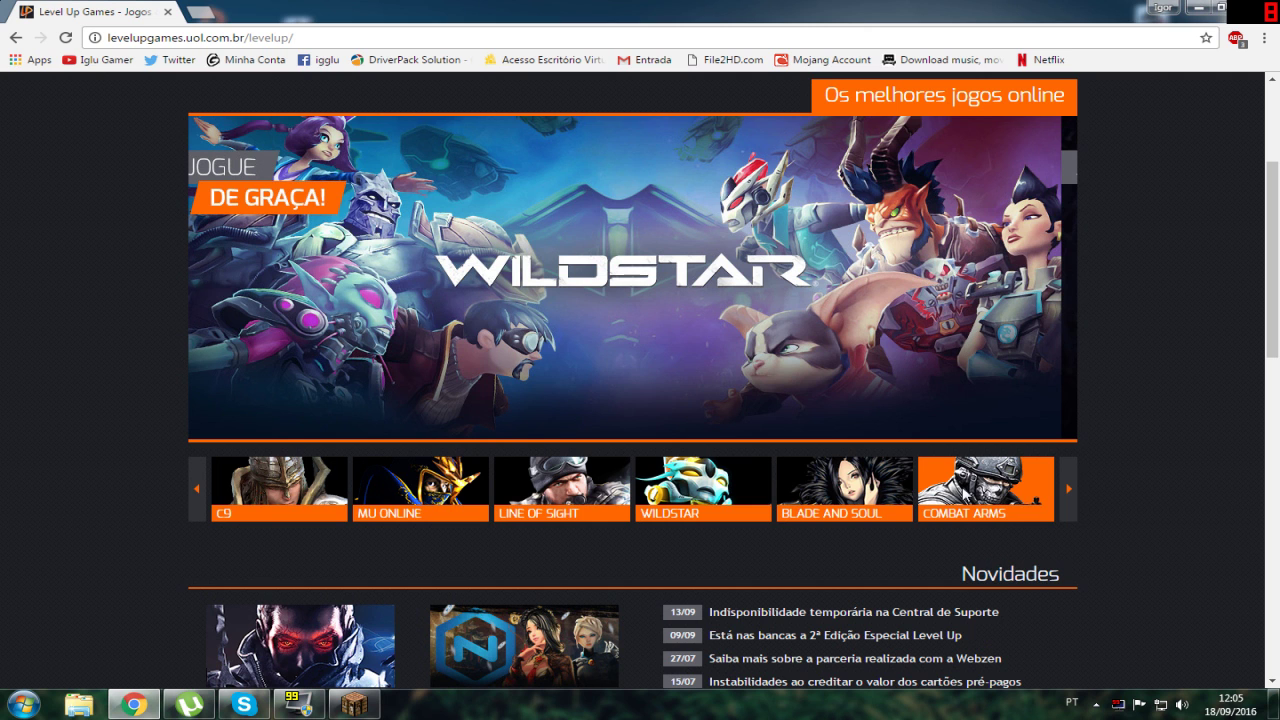
pyautogui.scroll(-3, 930, 508)
pyautogui.scroll(3, 930, 508)
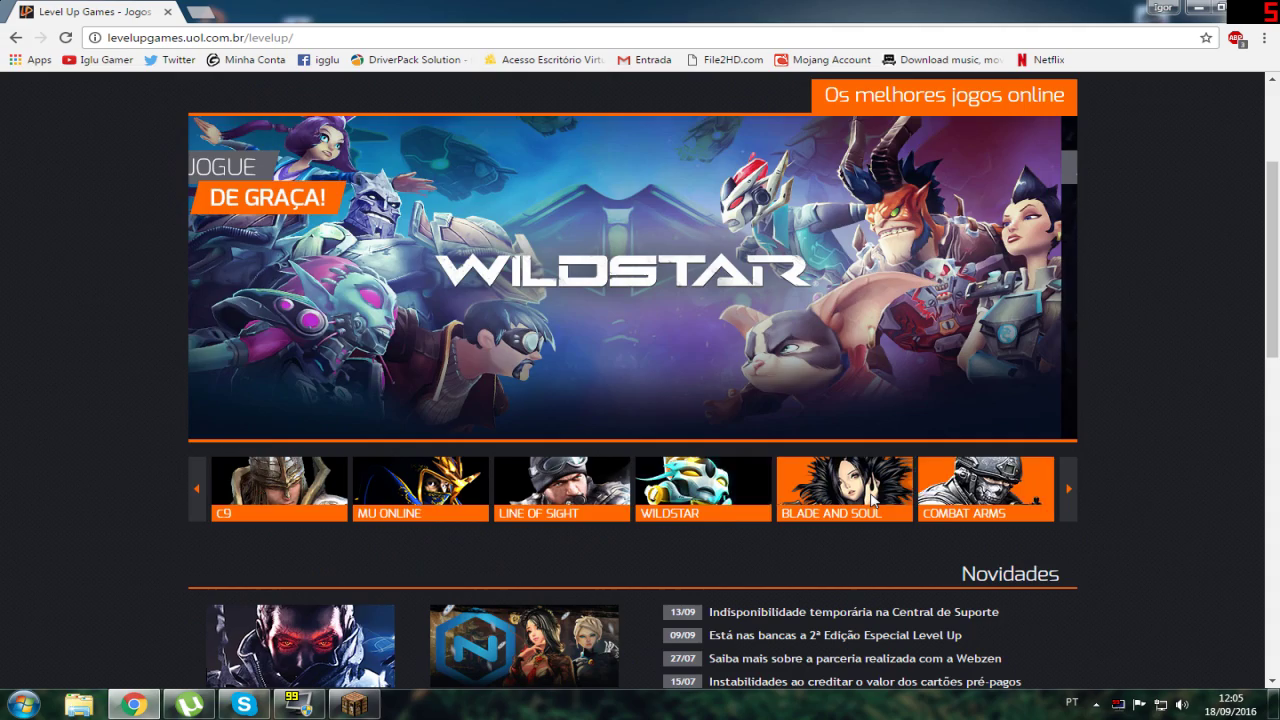
pyautogui.scroll(3, 944, 479)
pyautogui.scroll(-3, 944, 479)
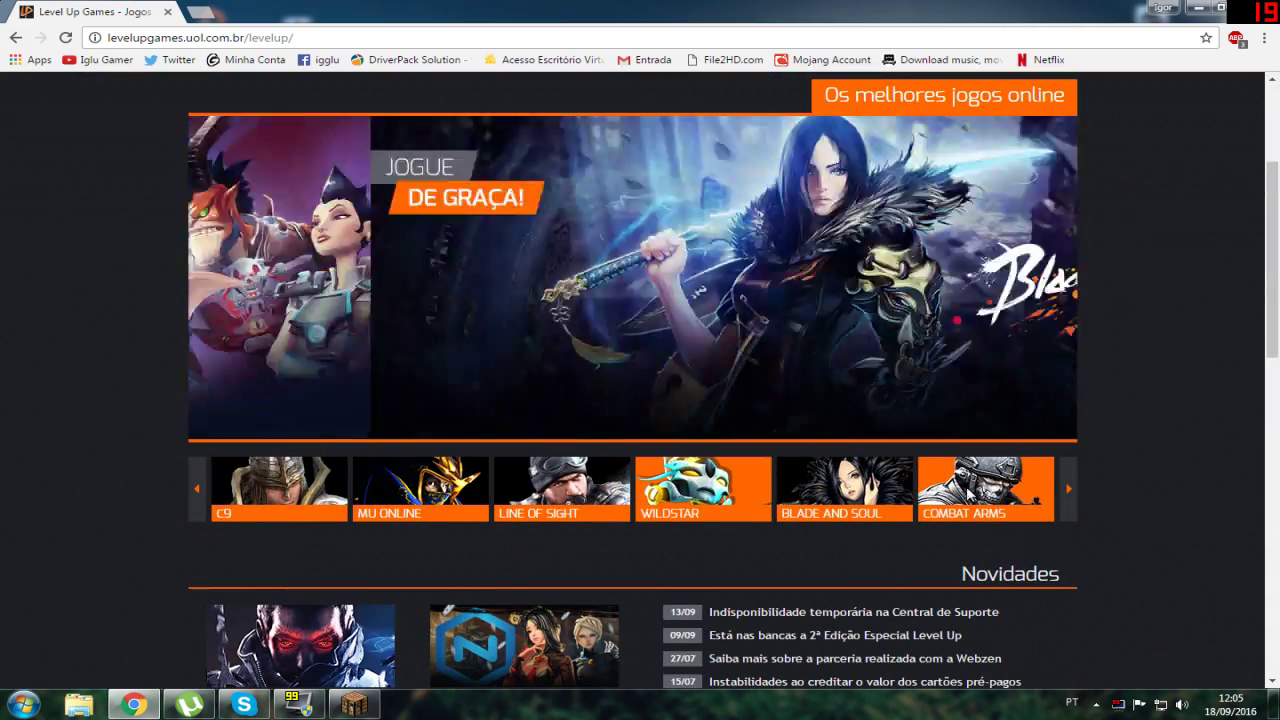
pyautogui.click(659, 319)
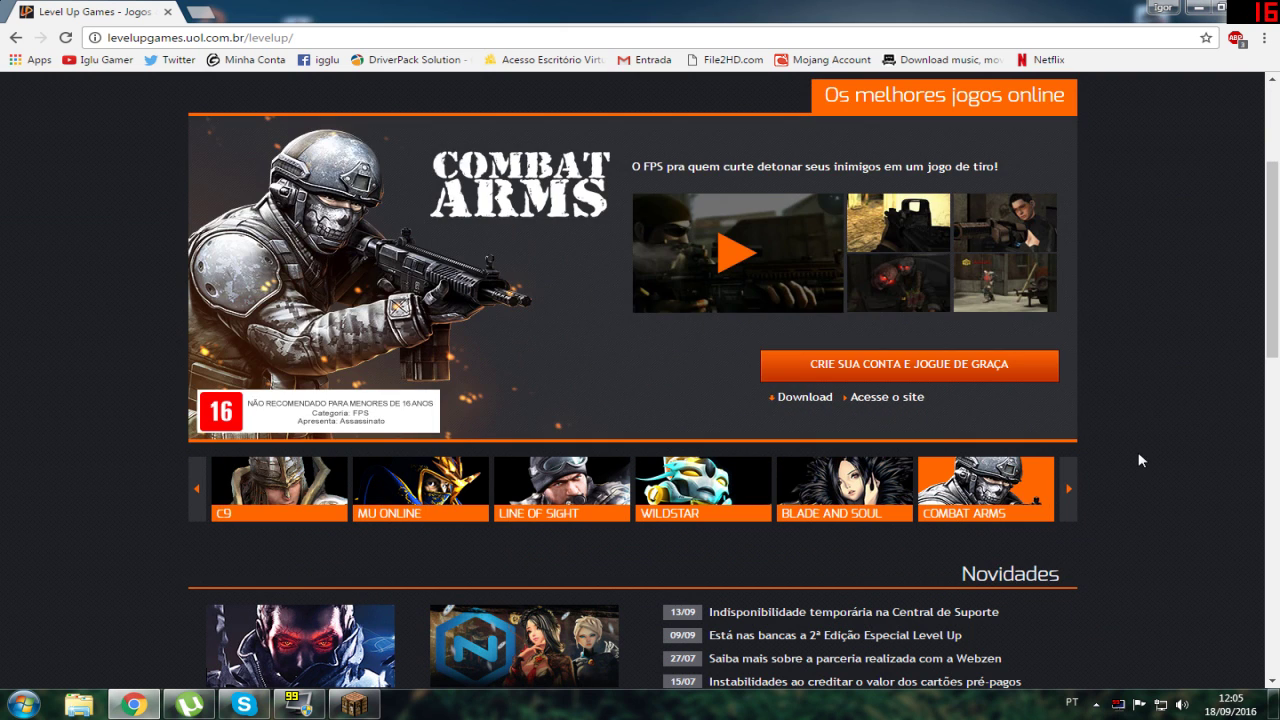
pyautogui.scroll(-1, 1137, 457)
pyautogui.scroll(2, 1237, 440)
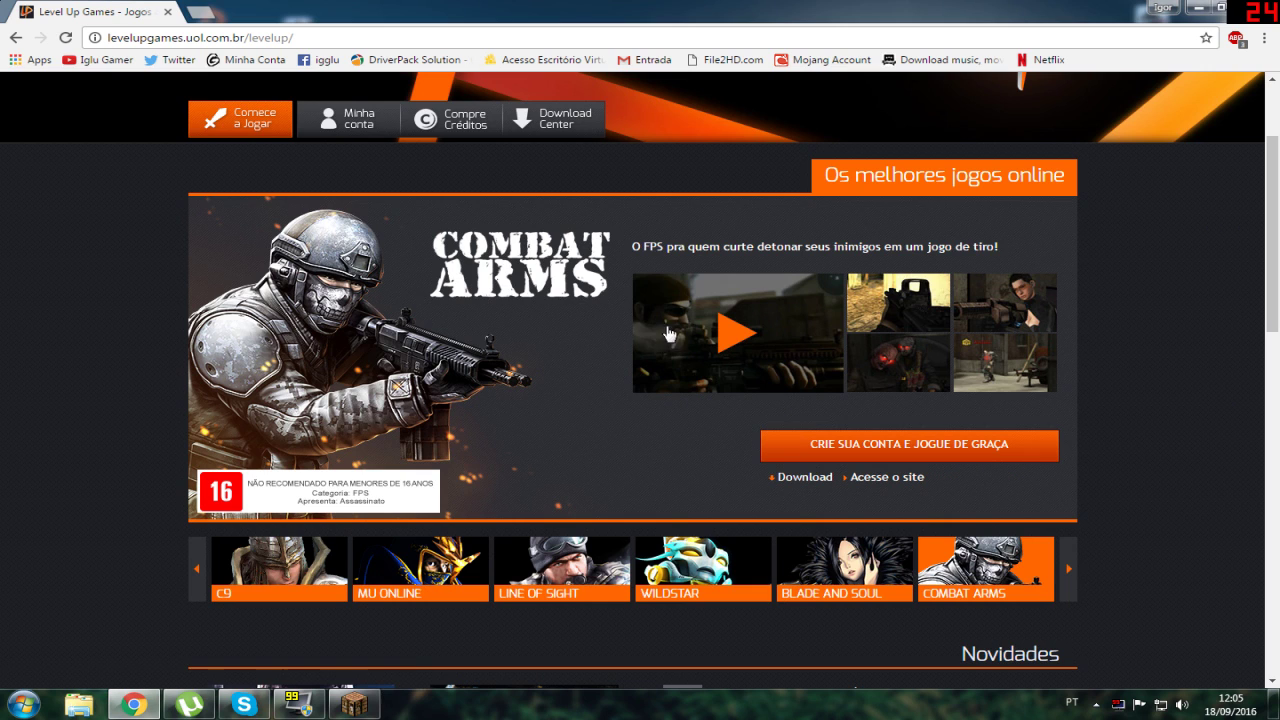
pyautogui.click(791, 480)
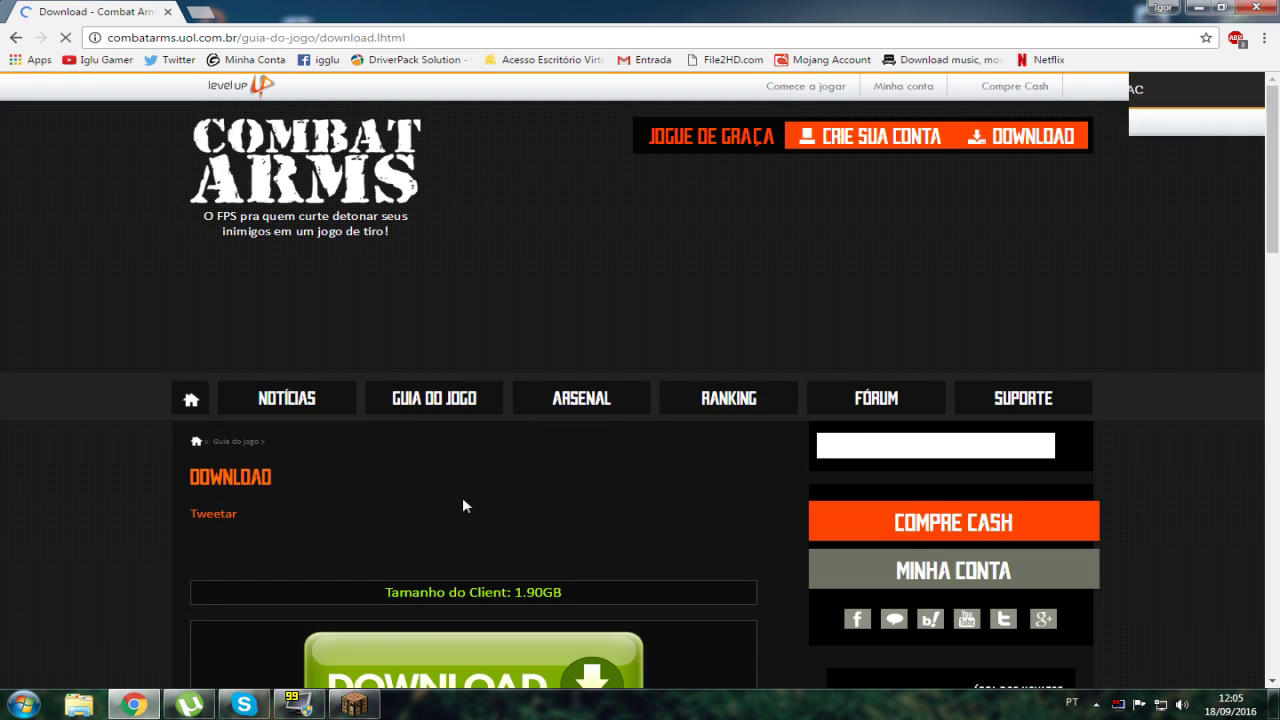
# Step: Start the main Combat Arms download below the client size and cancel the combatarms (1).exe download
pyautogui.scroll(-2, 492, 505)
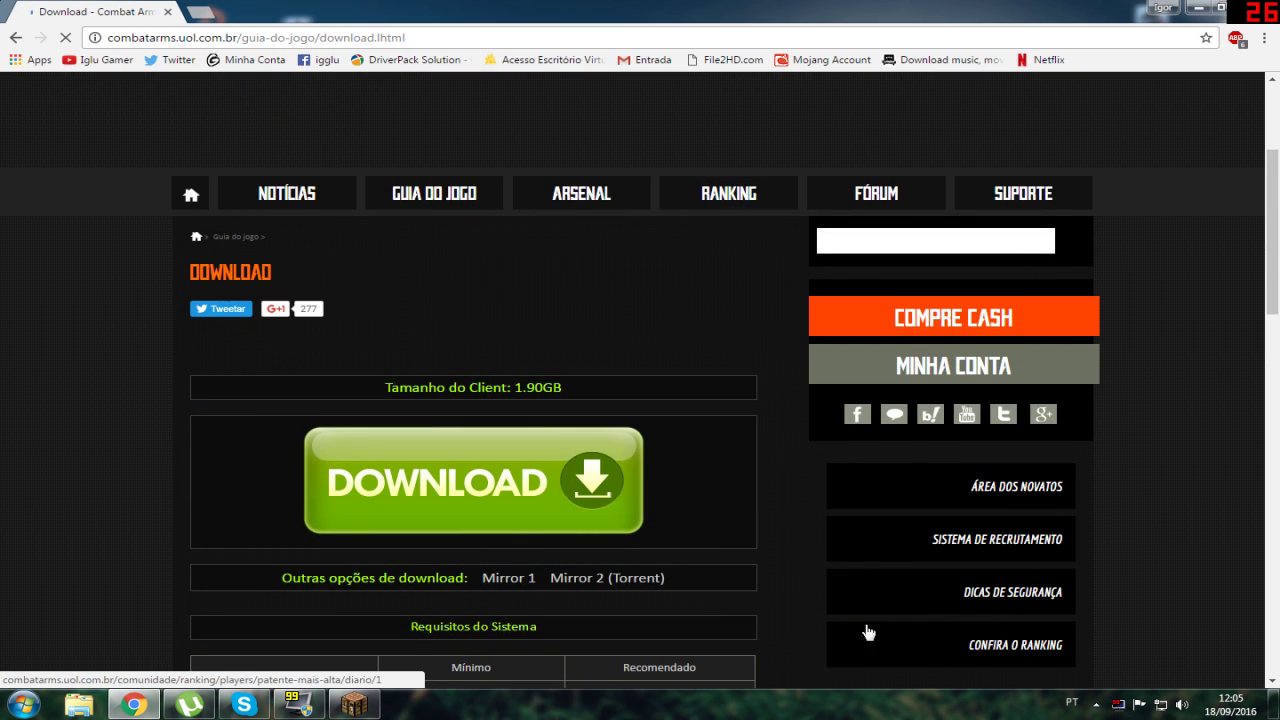
pyautogui.scroll(-2, 600, 420)
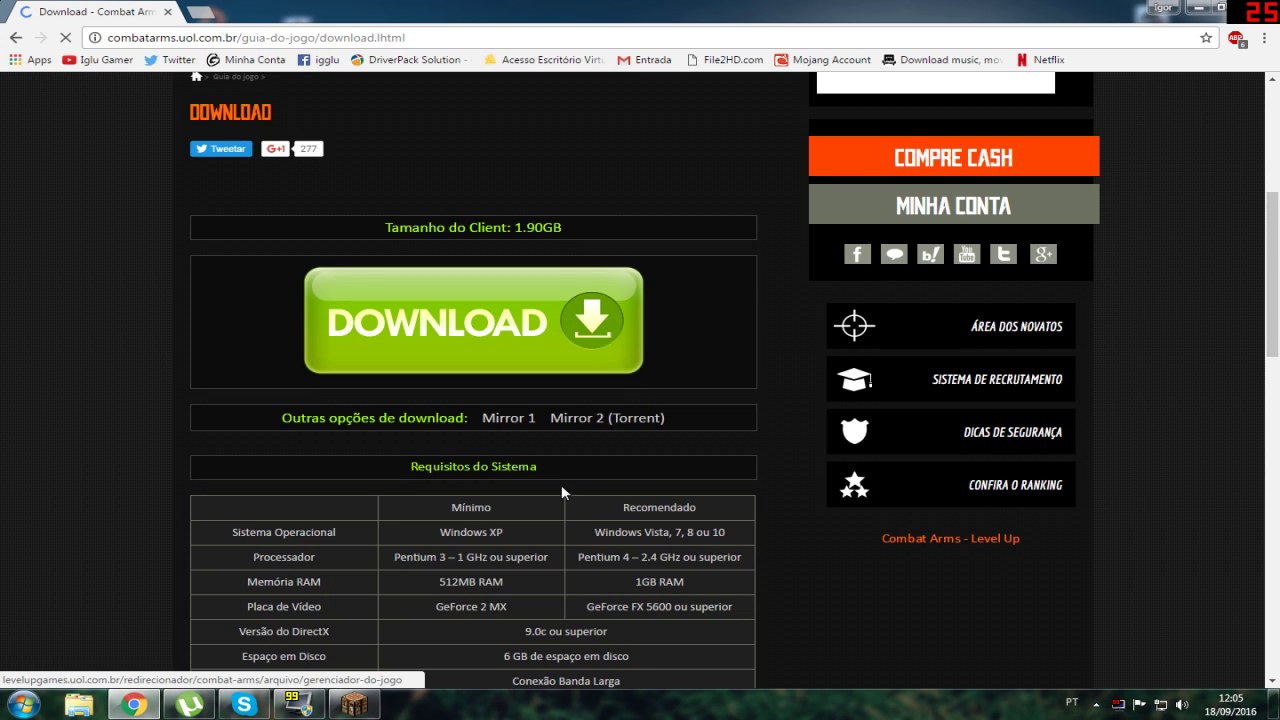
pyautogui.scroll(-1, 545, 478)
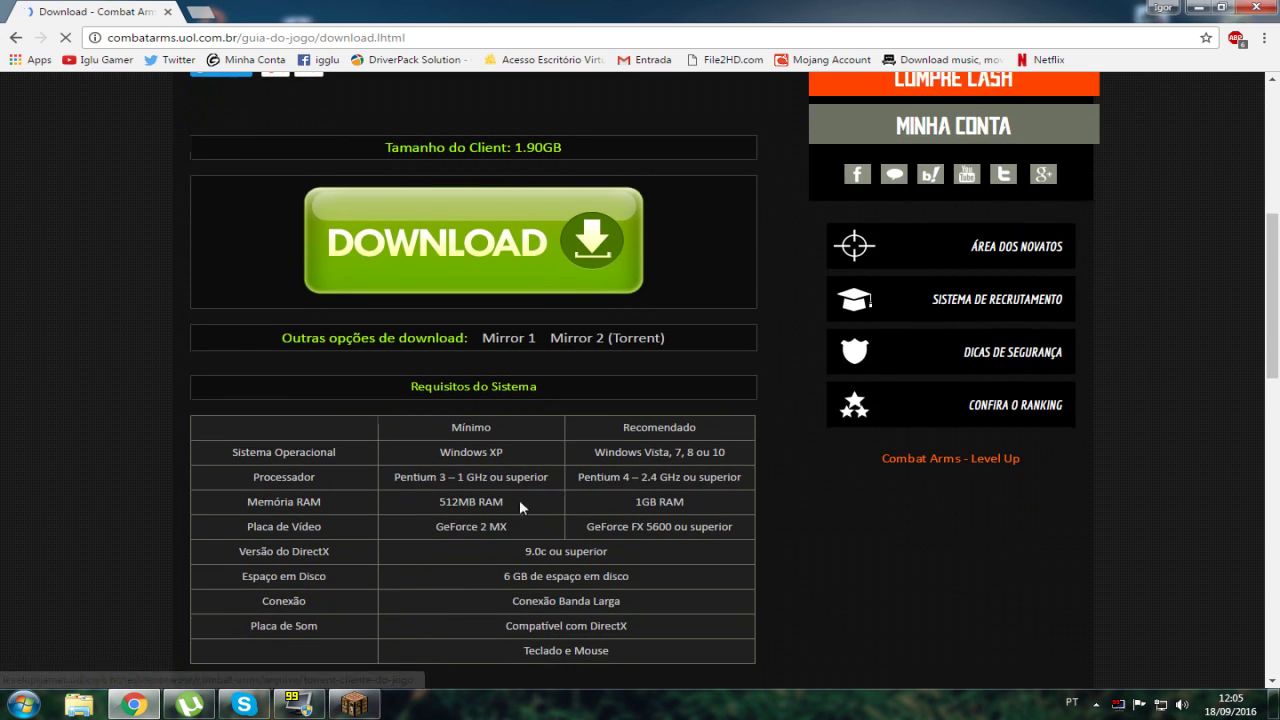
pyautogui.click(557, 221)
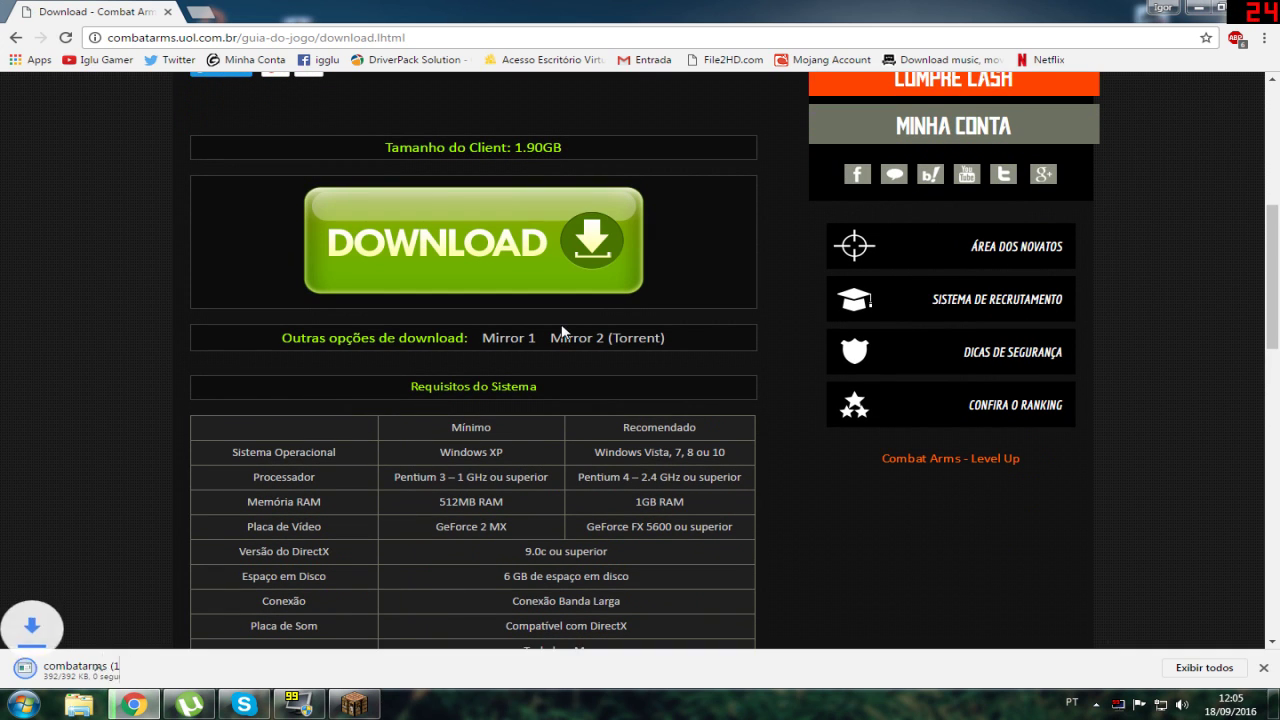
pyautogui.click(183, 667)
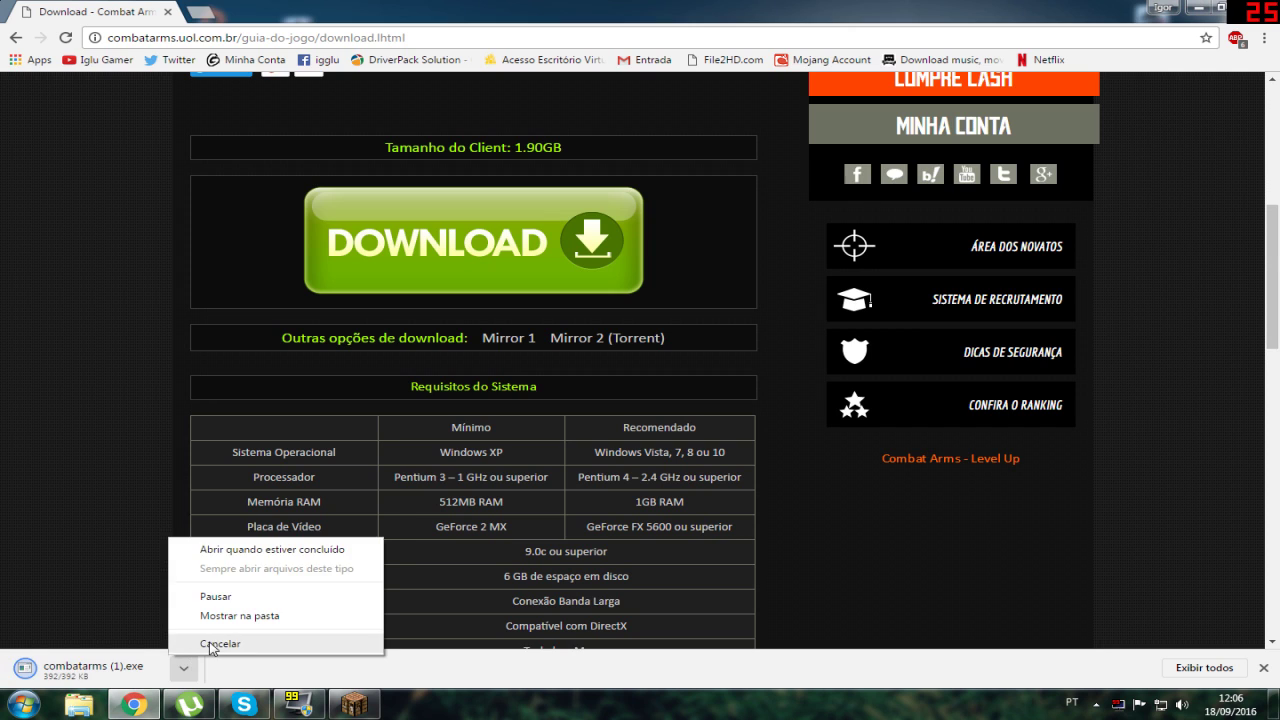
pyautogui.click(212, 645)
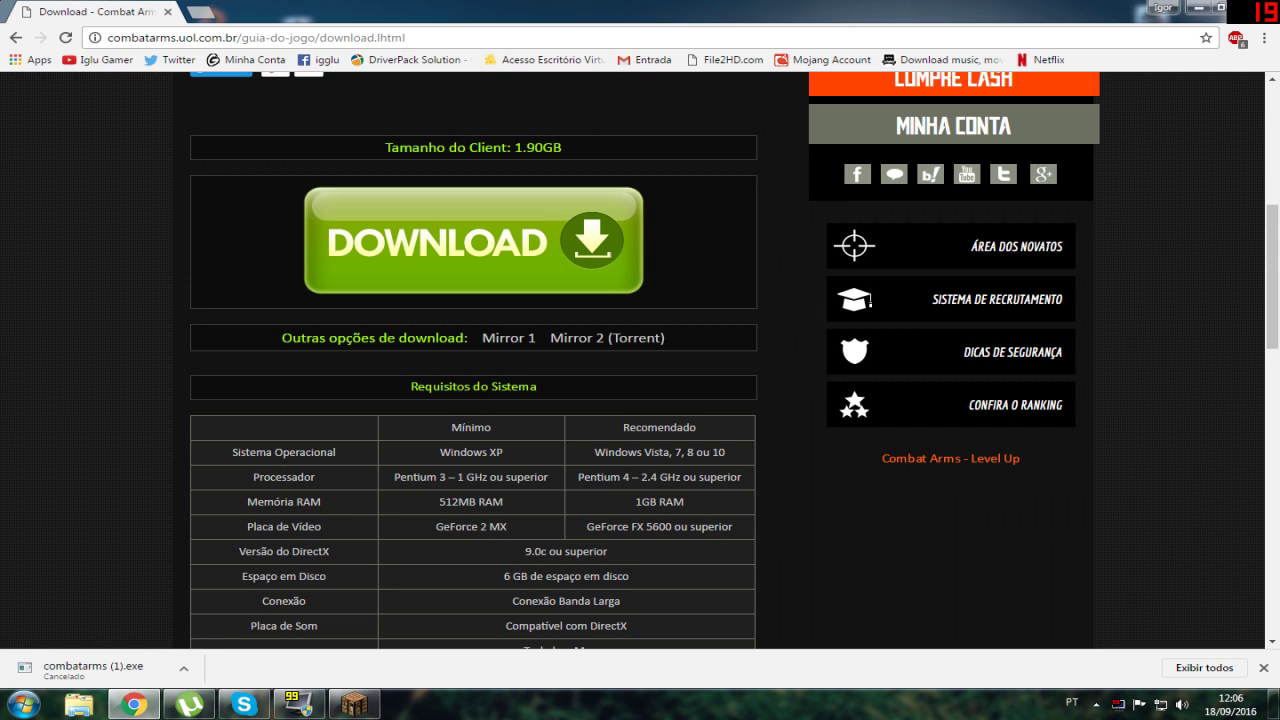
# Step: Close the browser and refresh the desktop
pyautogui.click(183, 668)
pyautogui.click(118, 549)
pyautogui.rightClick(113, 683)
pyautogui.click(90, 464)
pyautogui.moveTo(143, 18); pyautogui.dragTo(152, 22)
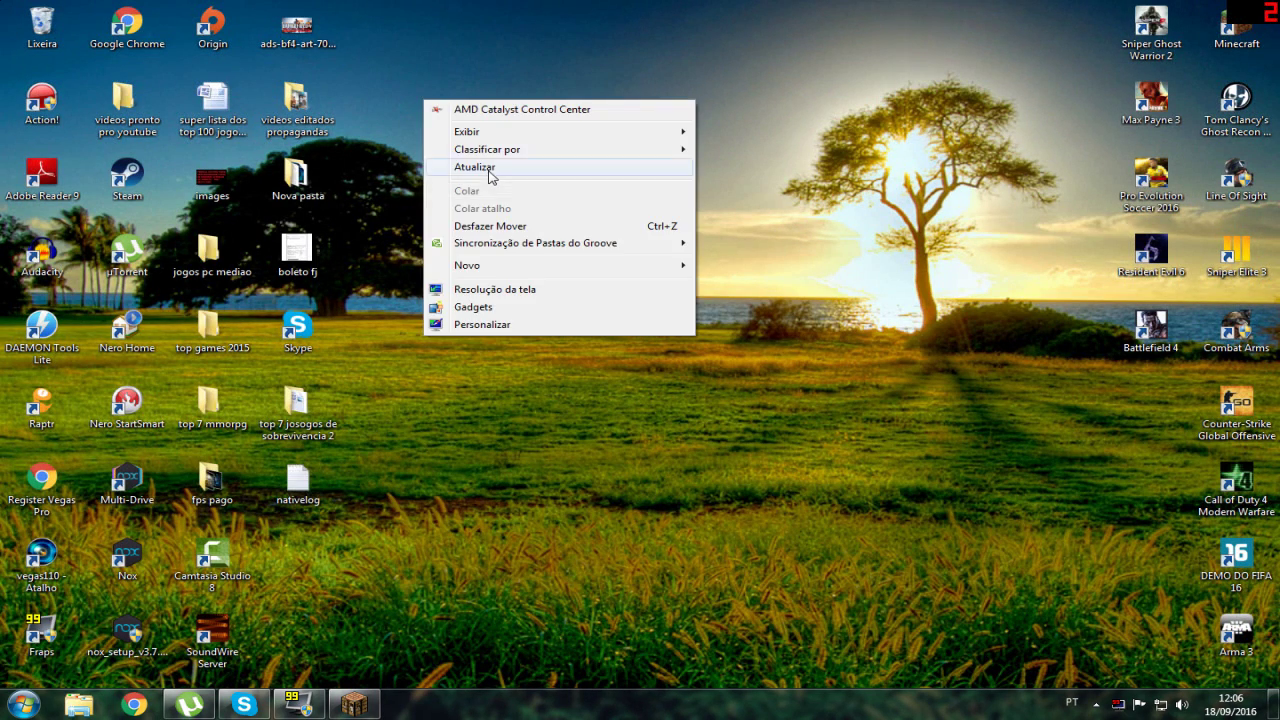
pyautogui.click(482, 170)
# Step: Open the Downloads folder in the file explorer
pyautogui.click(8, 708)
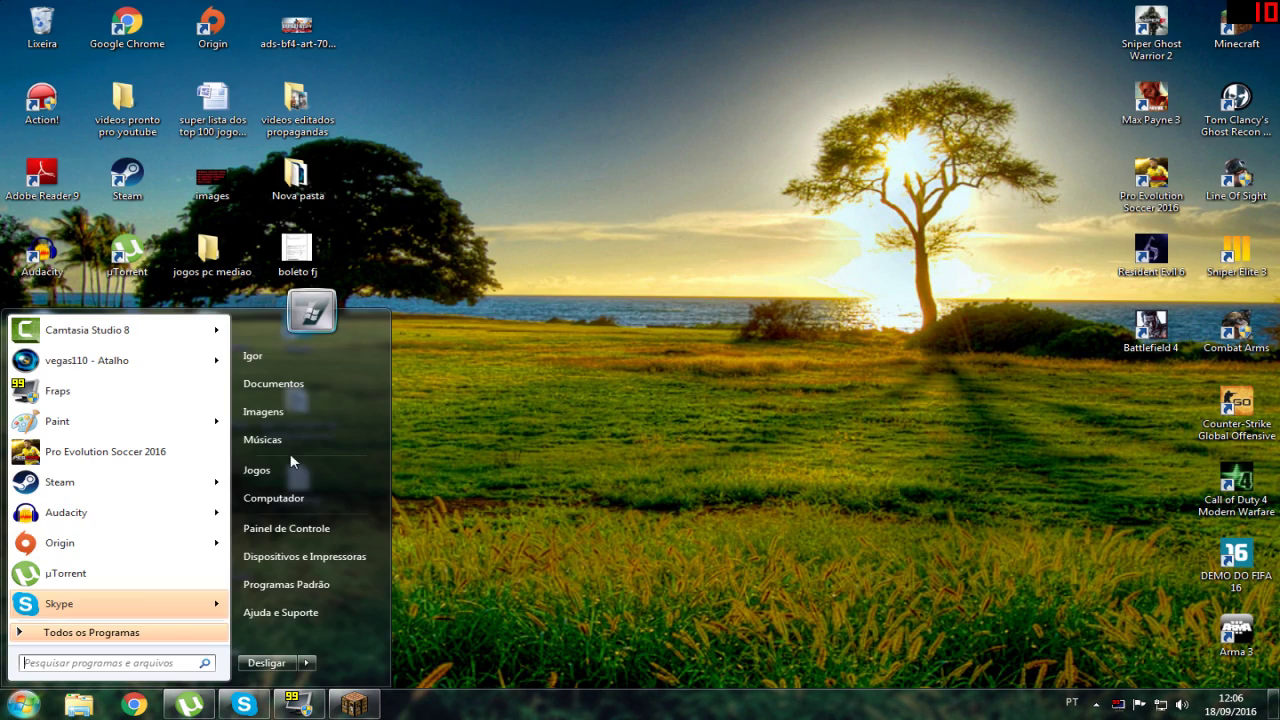
pyautogui.click(314, 379)
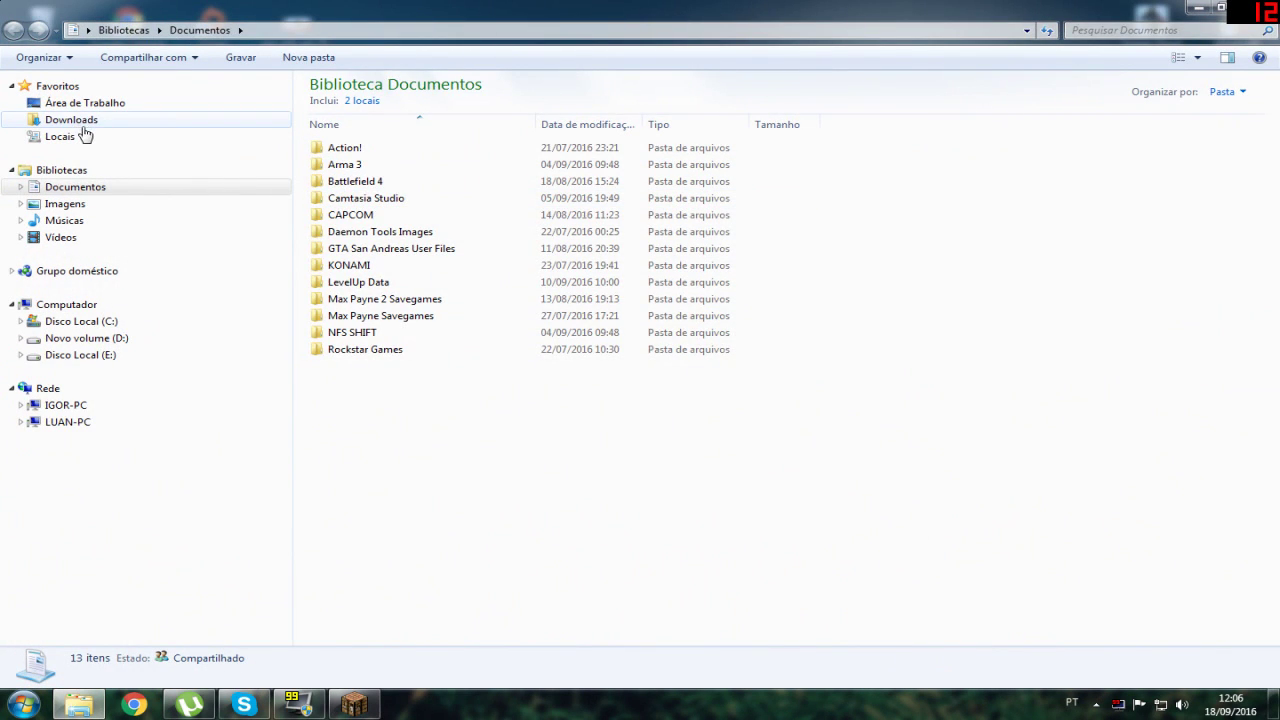
pyautogui.click(82, 128)
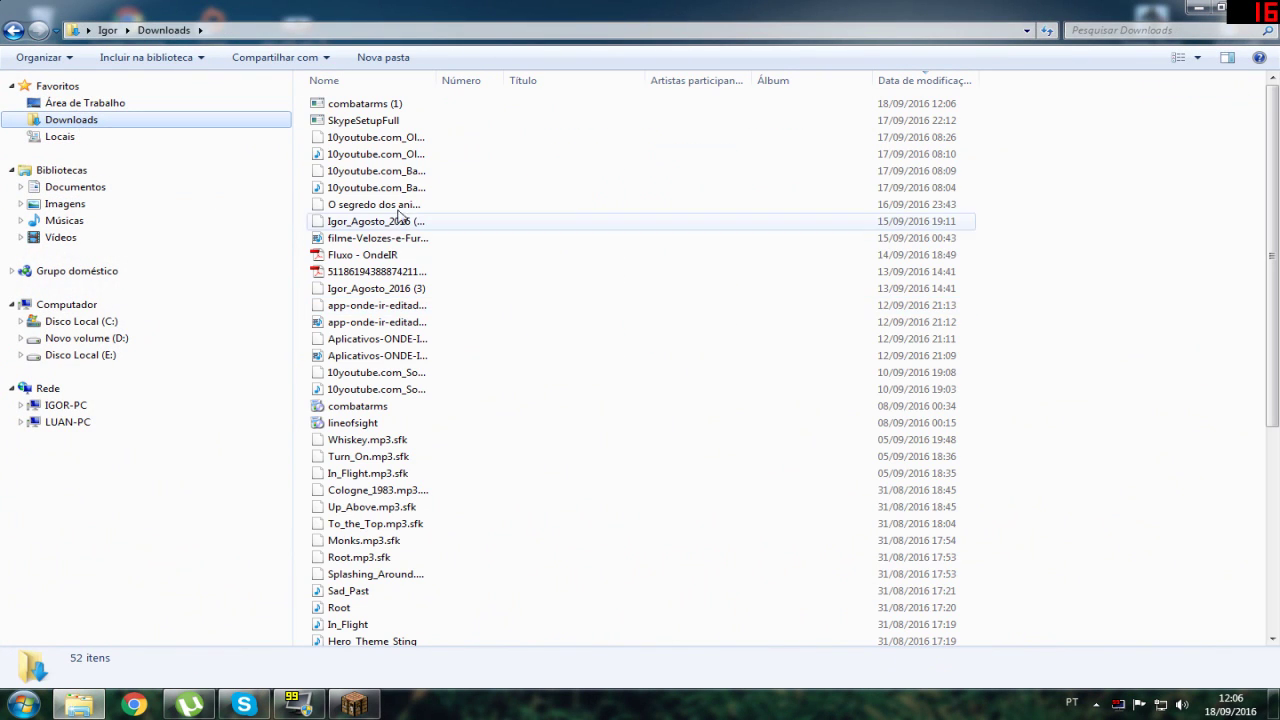
# Step: Find the duplicate combatarms (1) application in the Downloads folder and delete it
pyautogui.click(385, 456)
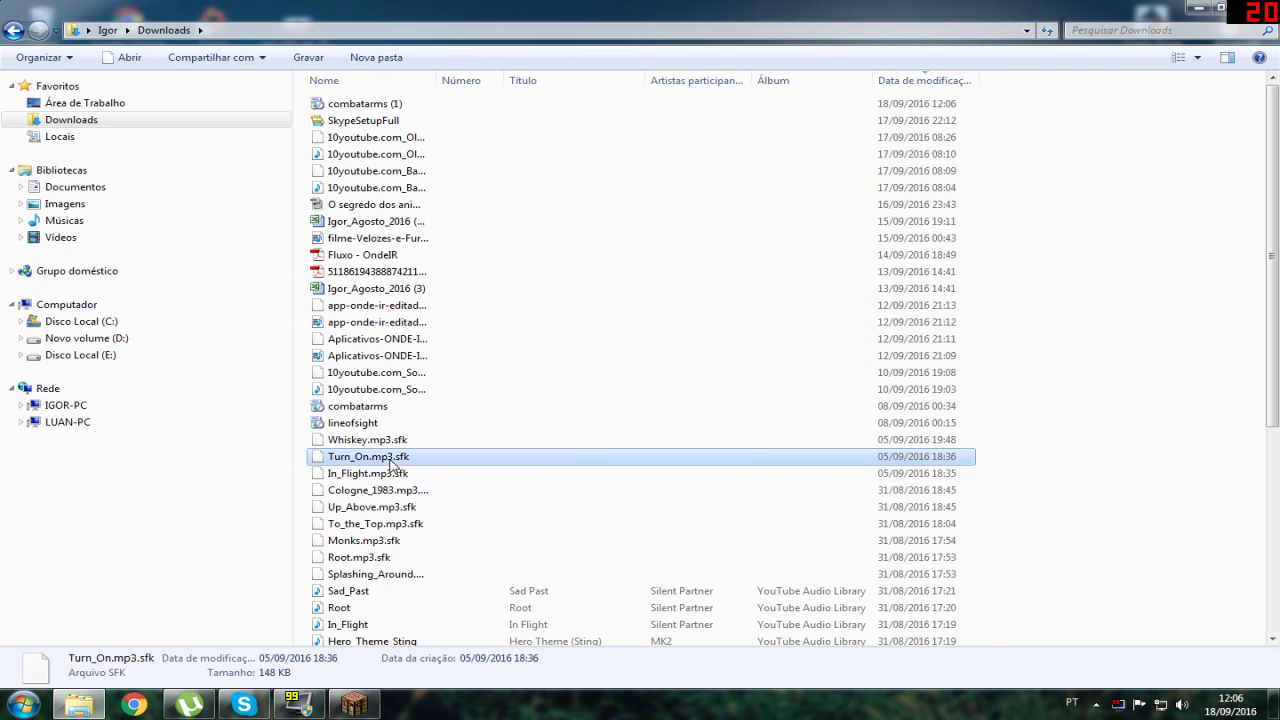
pyautogui.scroll(-6, 390, 460)
pyautogui.press('Down')
pyautogui.press('Down')
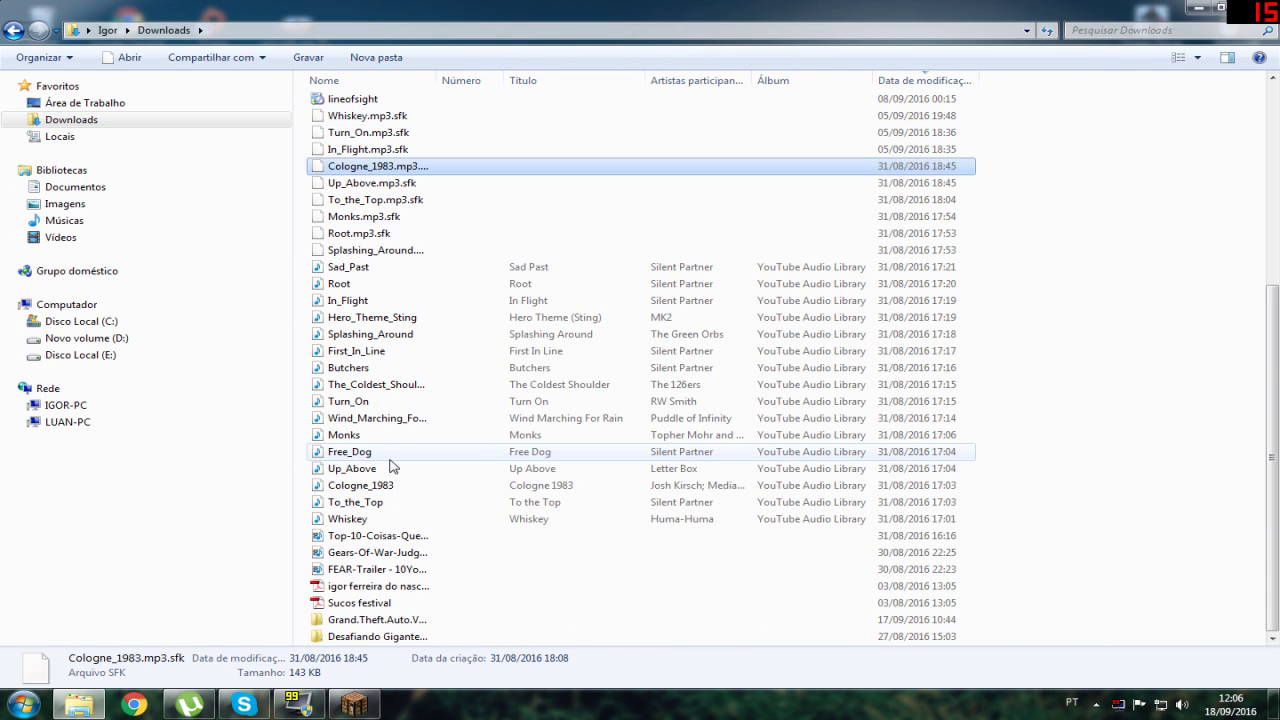
pyautogui.press('c')
pyautogui.press('c')
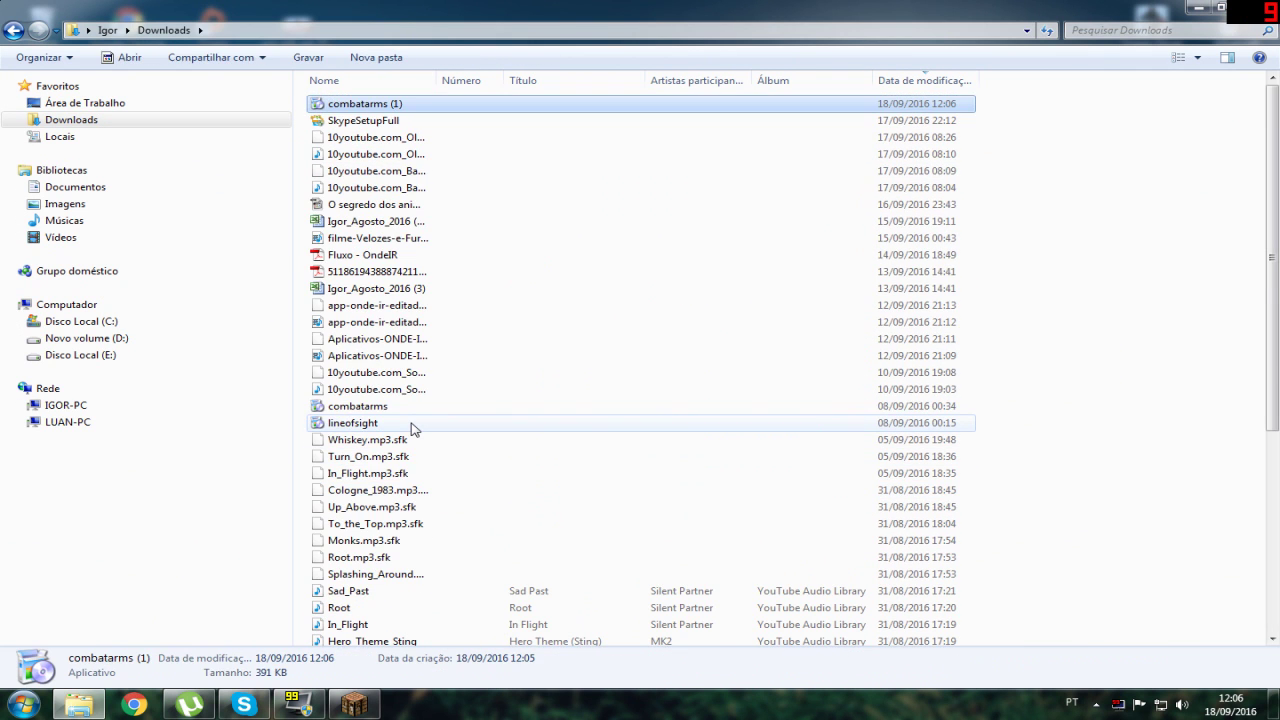
pyautogui.press('c')
pyautogui.click(343, 106)
pyautogui.press('Delete')
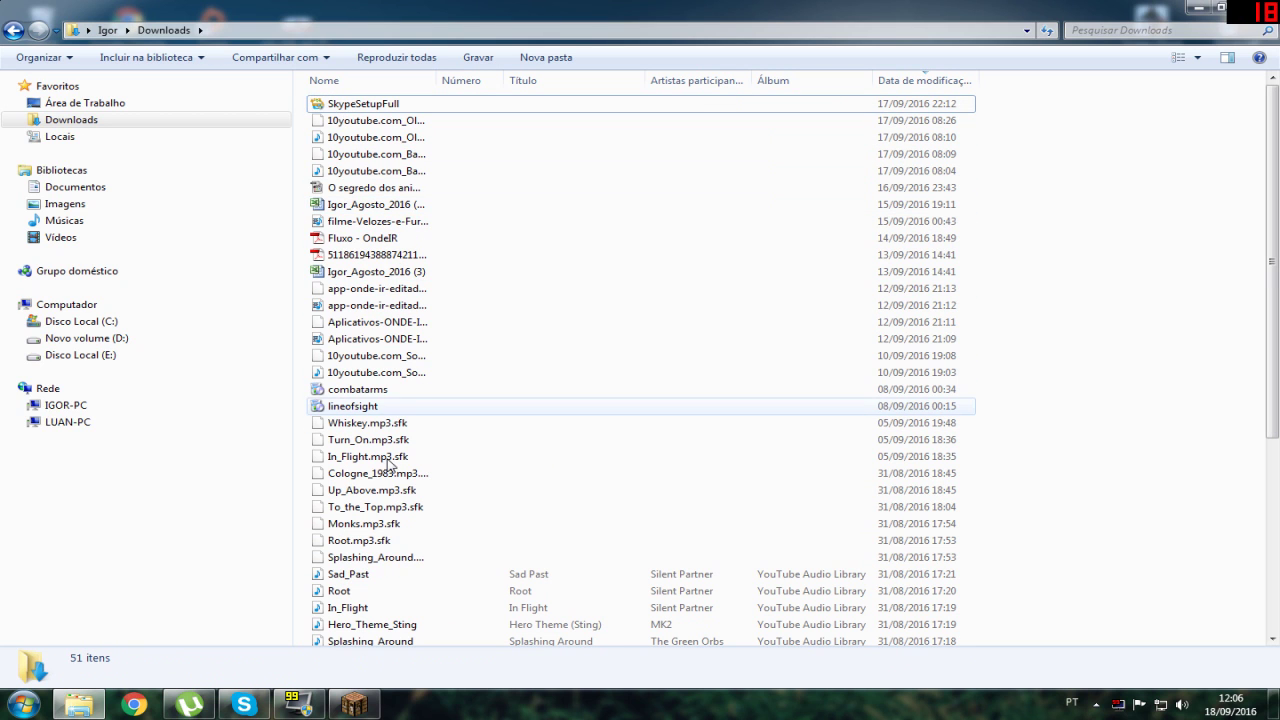
# Step: Select the remaining combatarms application in Downloads to show it, and close the folder window
pyautogui.click(420, 390)
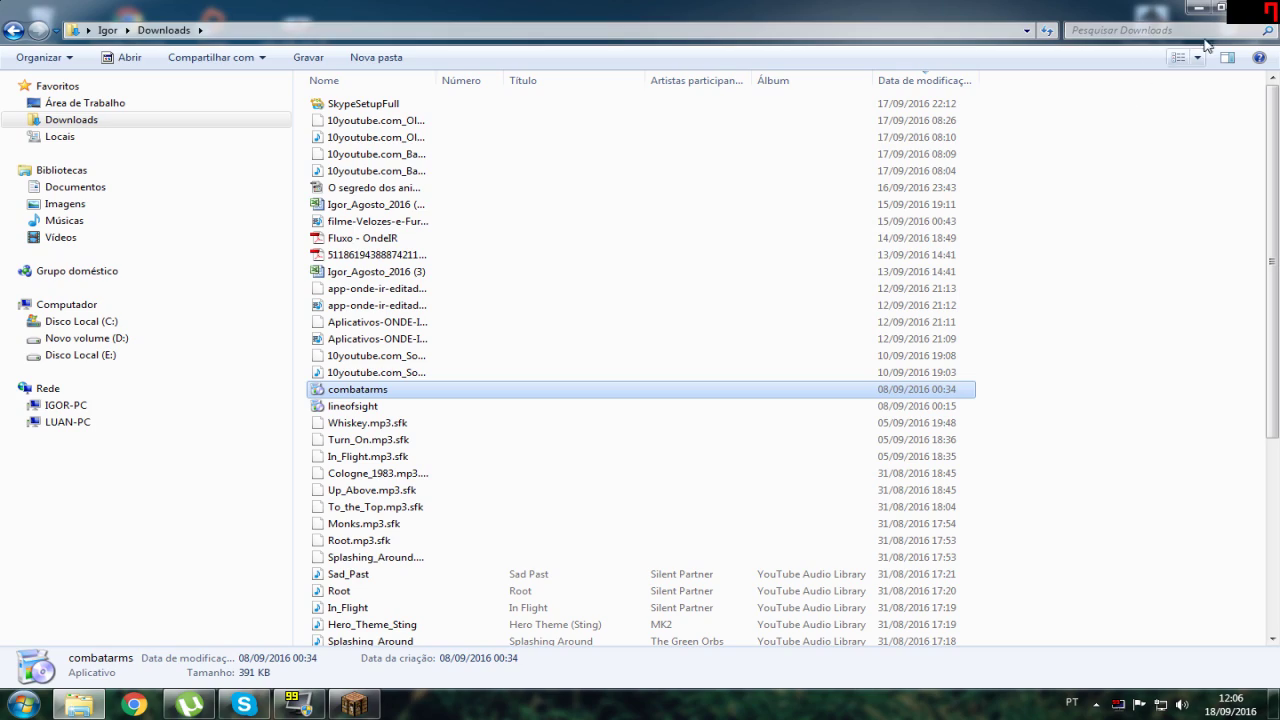
pyautogui.click(1262, 10)
pyautogui.rightClick(654, 112)
pyautogui.click(680, 170)
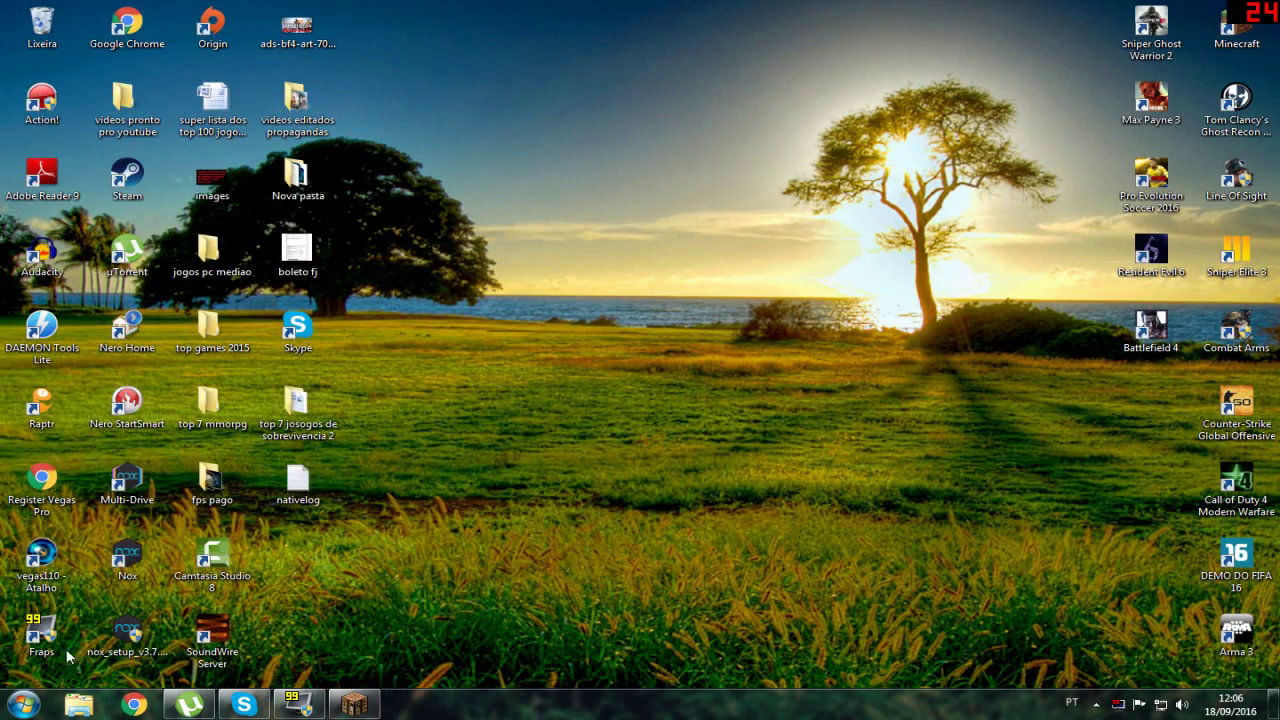
# Step: Open the LevelUp Data folder in Documents, select the Combatarms_VER_BR_1608.03 application and minimize the window
pyautogui.click(24, 706)
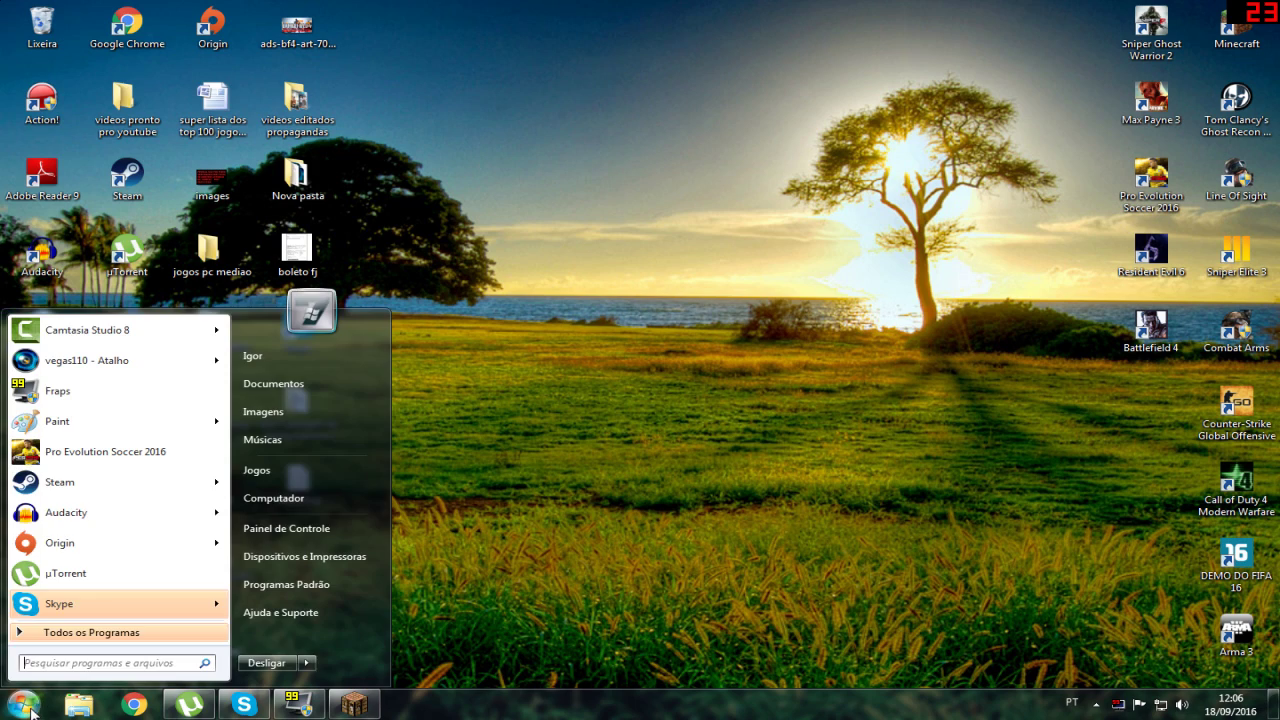
pyautogui.click(284, 387)
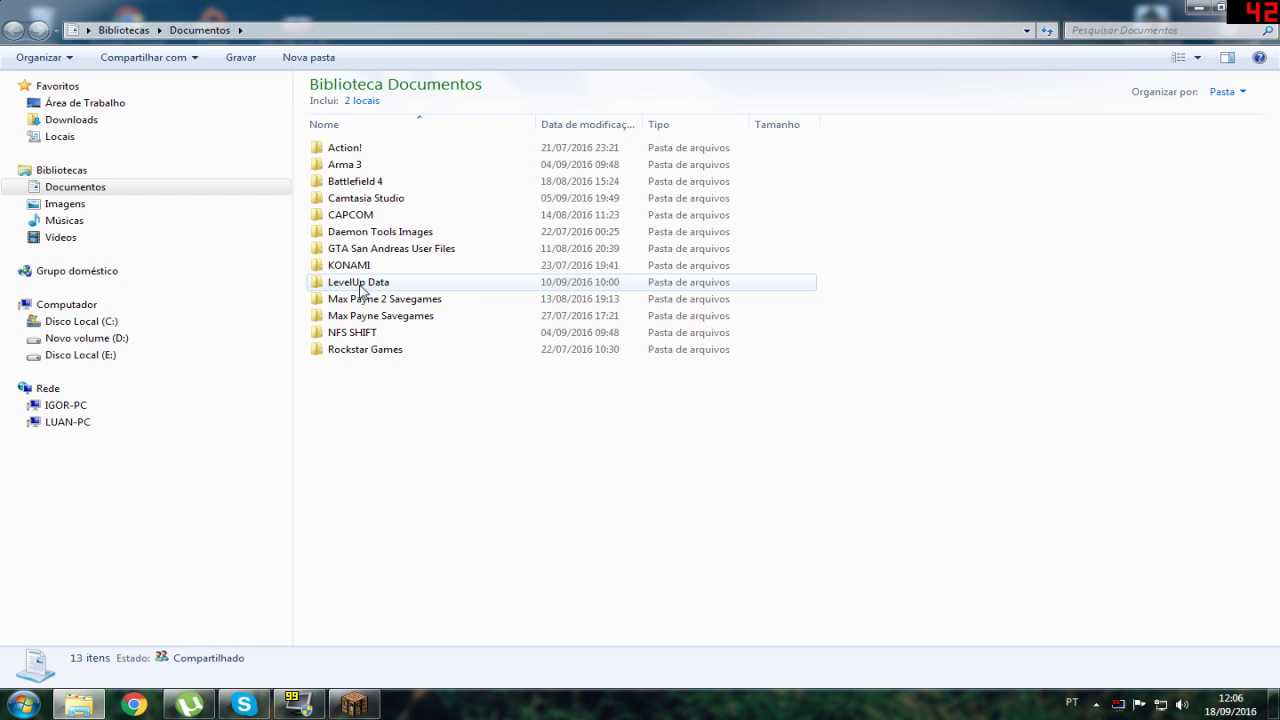
pyautogui.doubleClick(362, 290)
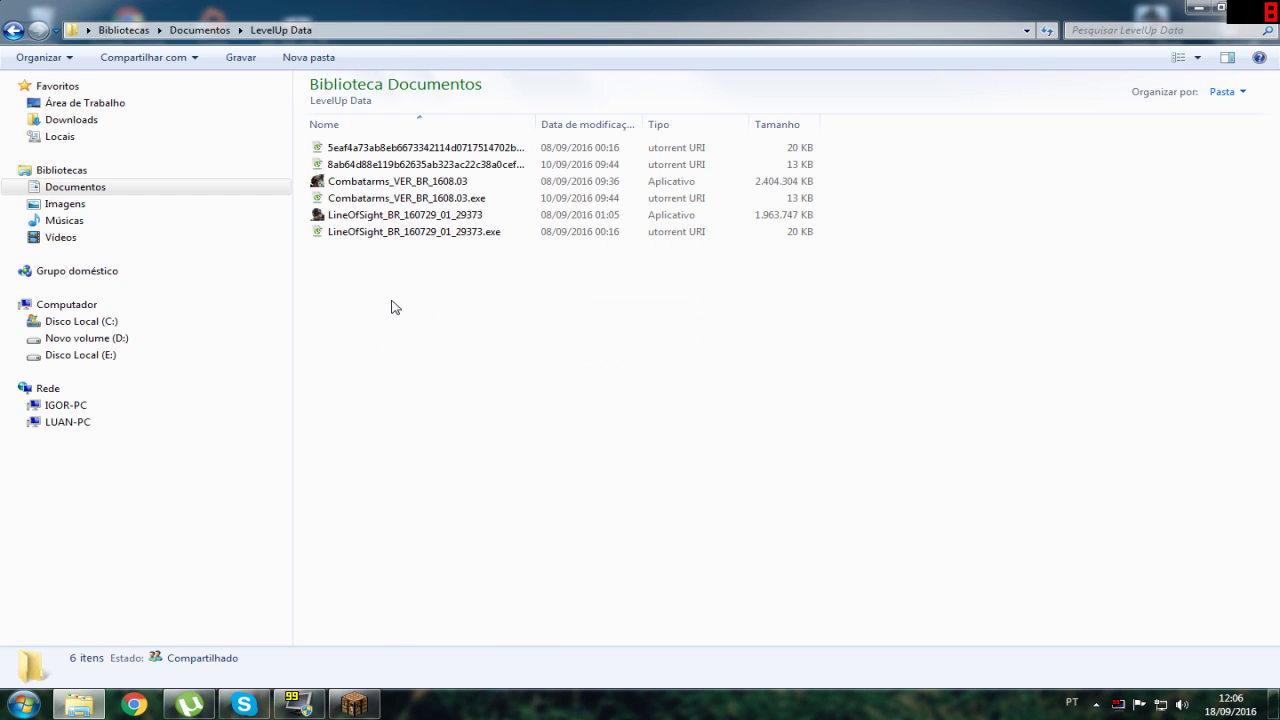
pyautogui.click(385, 214)
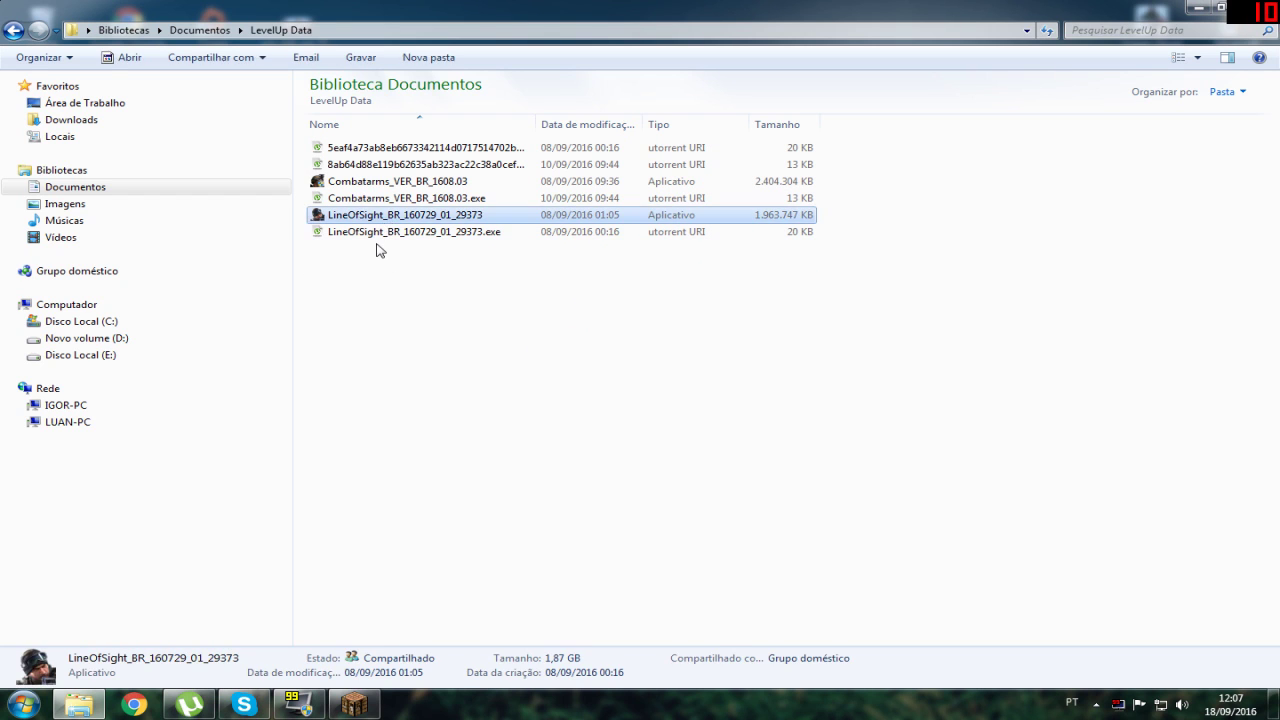
pyautogui.click(395, 183)
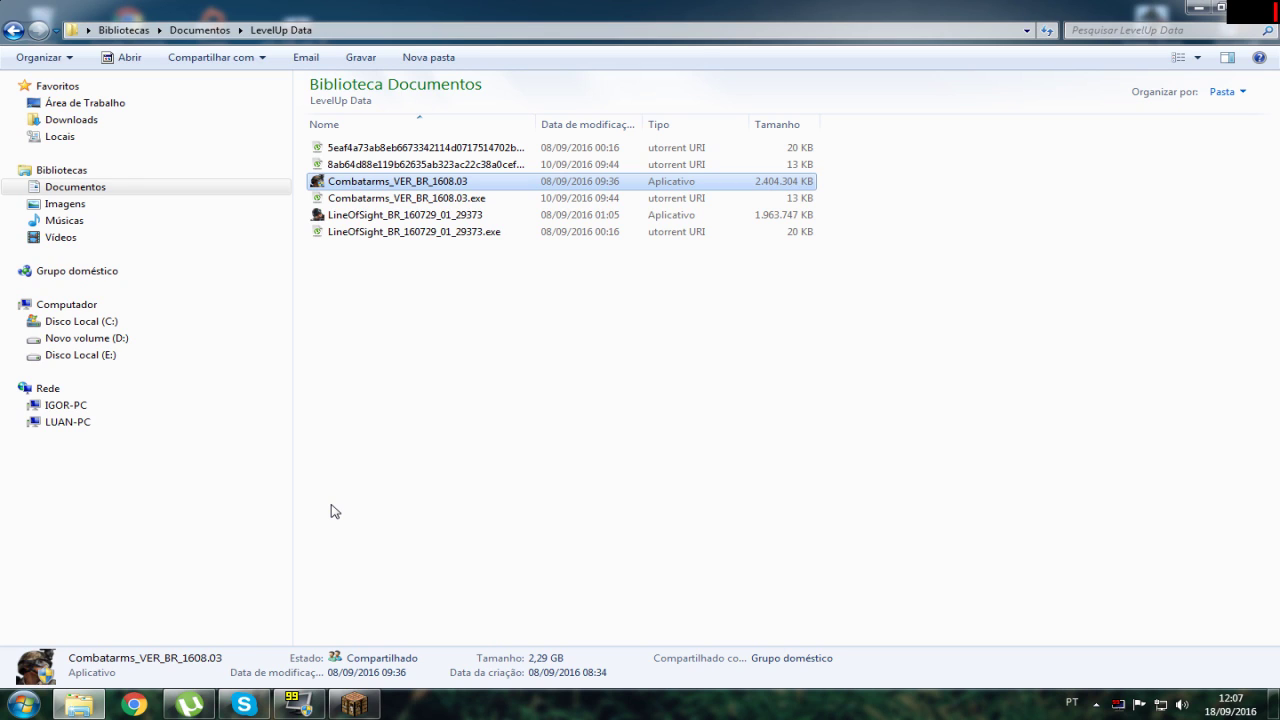
pyautogui.click(1206, 15)
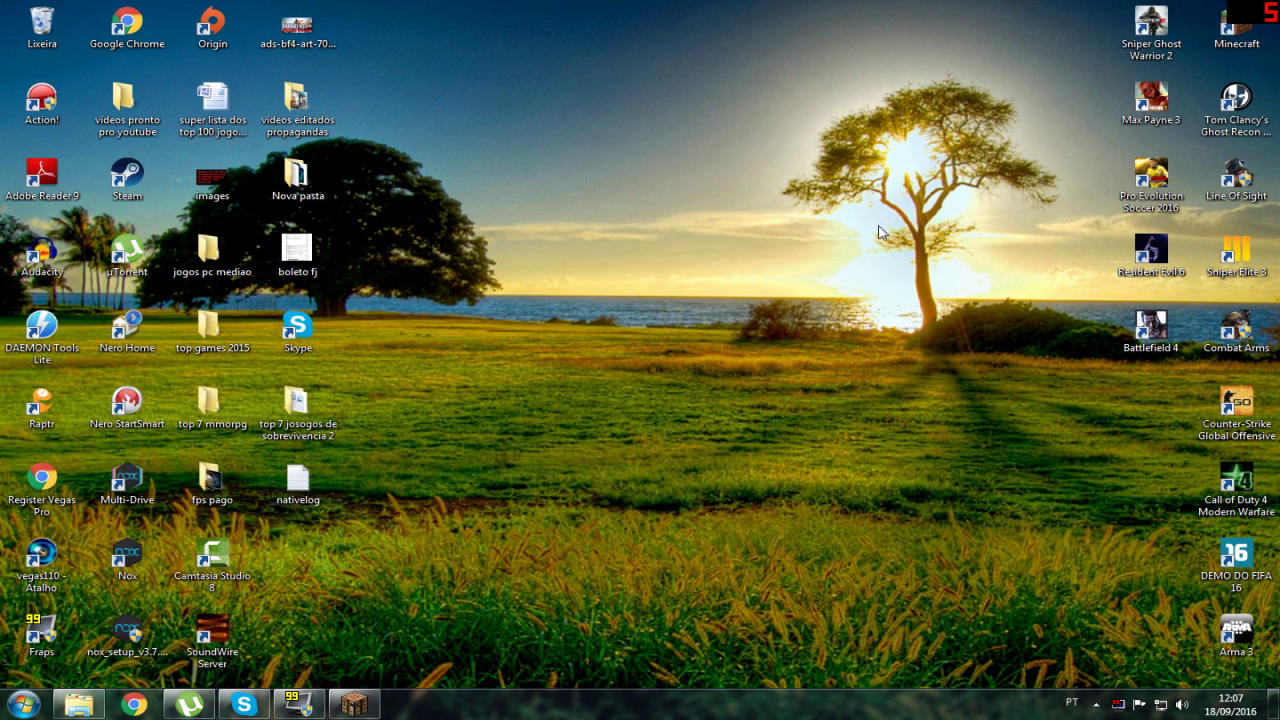
# Step: Move the Combat Arms desktop shortcut to the first row, beside the ads-bf4-art image, and refresh the desktop
pyautogui.moveTo(1236, 330); pyautogui.dragTo(383, 32)
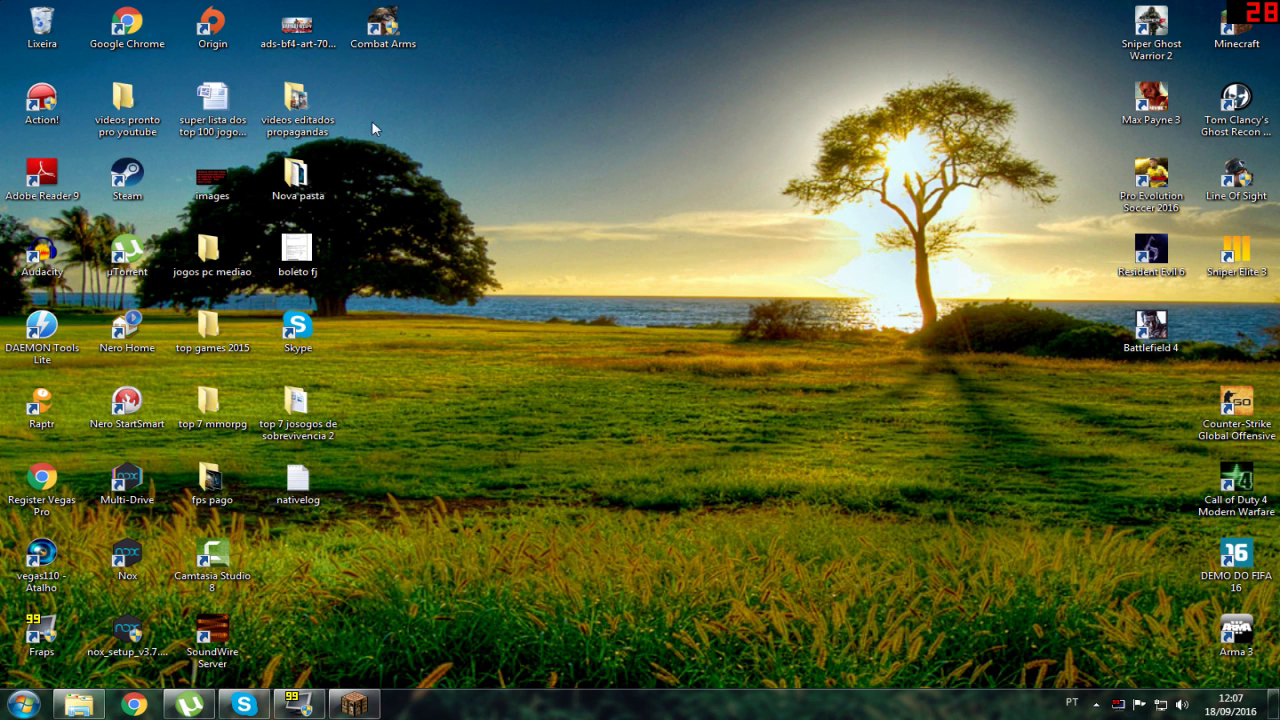
pyautogui.click(499, 122)
pyautogui.rightClick(497, 131)
pyautogui.click(576, 200)
# Step: Launch Combat Arms from its desktop shortcut to view the launcher, and exit it
pyautogui.doubleClick(382, 28)
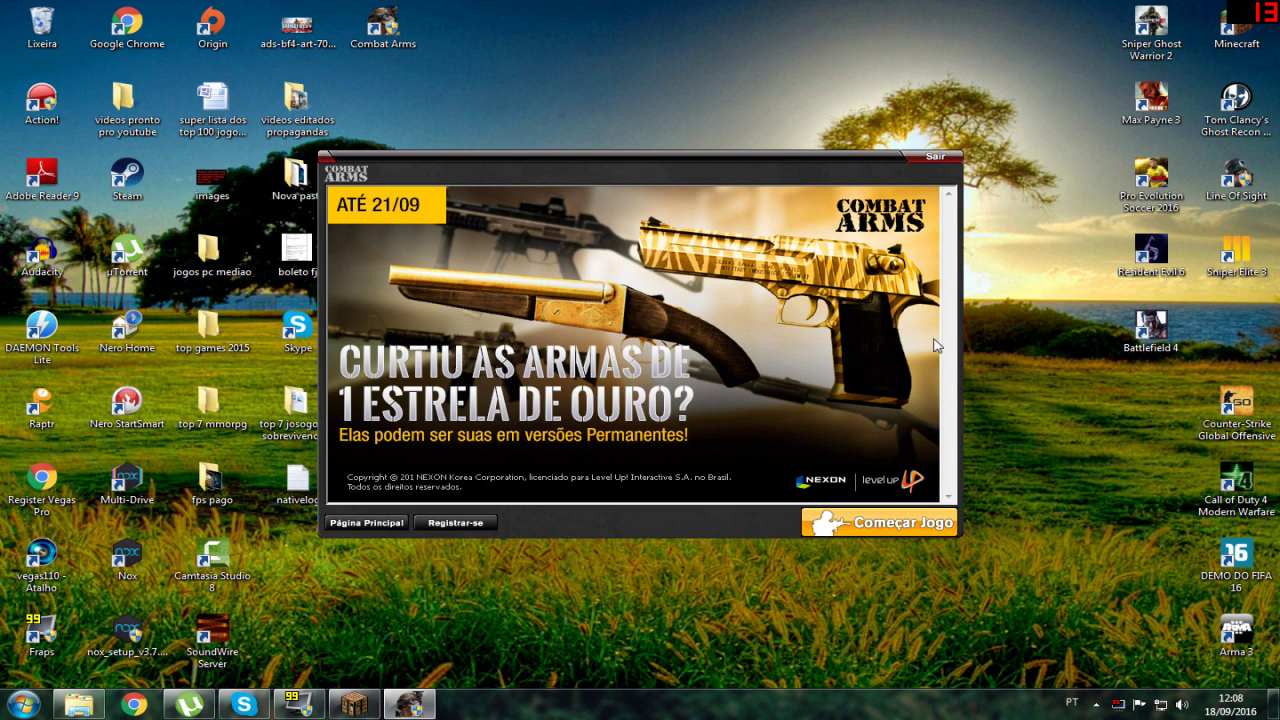
pyautogui.click(920, 162)
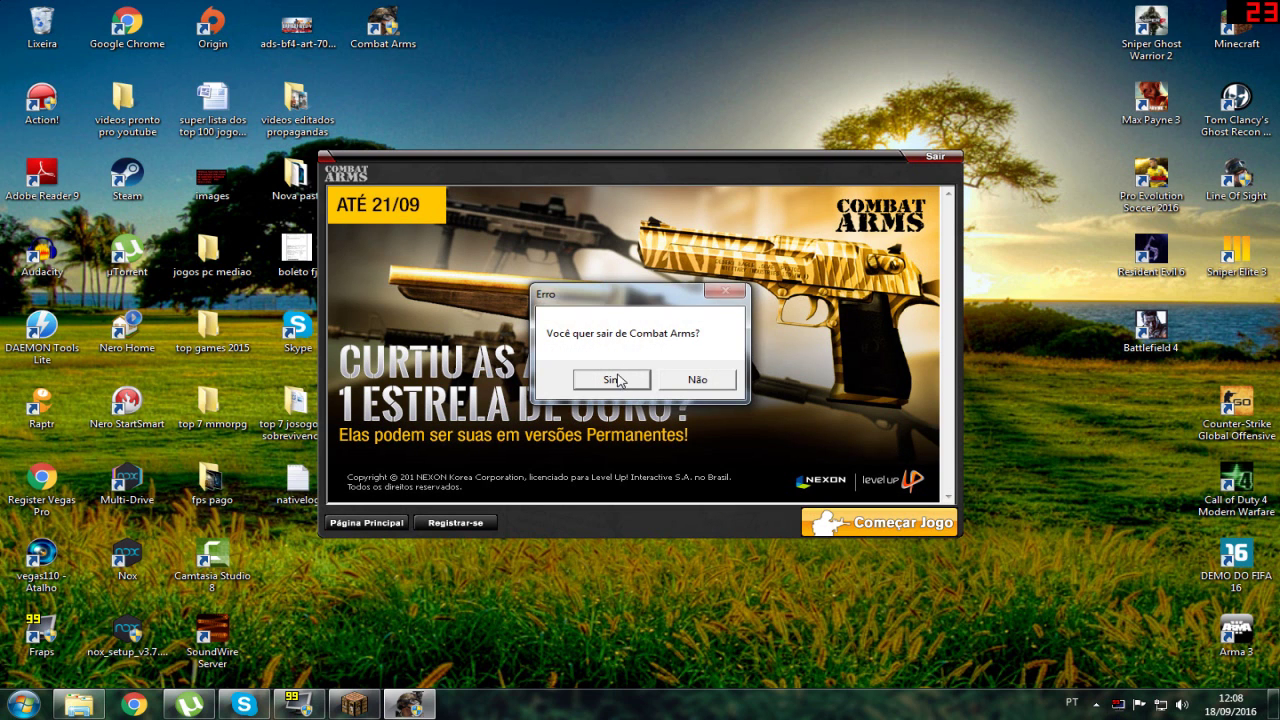
pyautogui.click(617, 378)
# Step: Run the Combatarms_VER_BR_1608.03 installer from the LevelUp Data folder and cancel it at the licence agreement
pyautogui.click(79, 705)
pyautogui.doubleClick(397, 181)
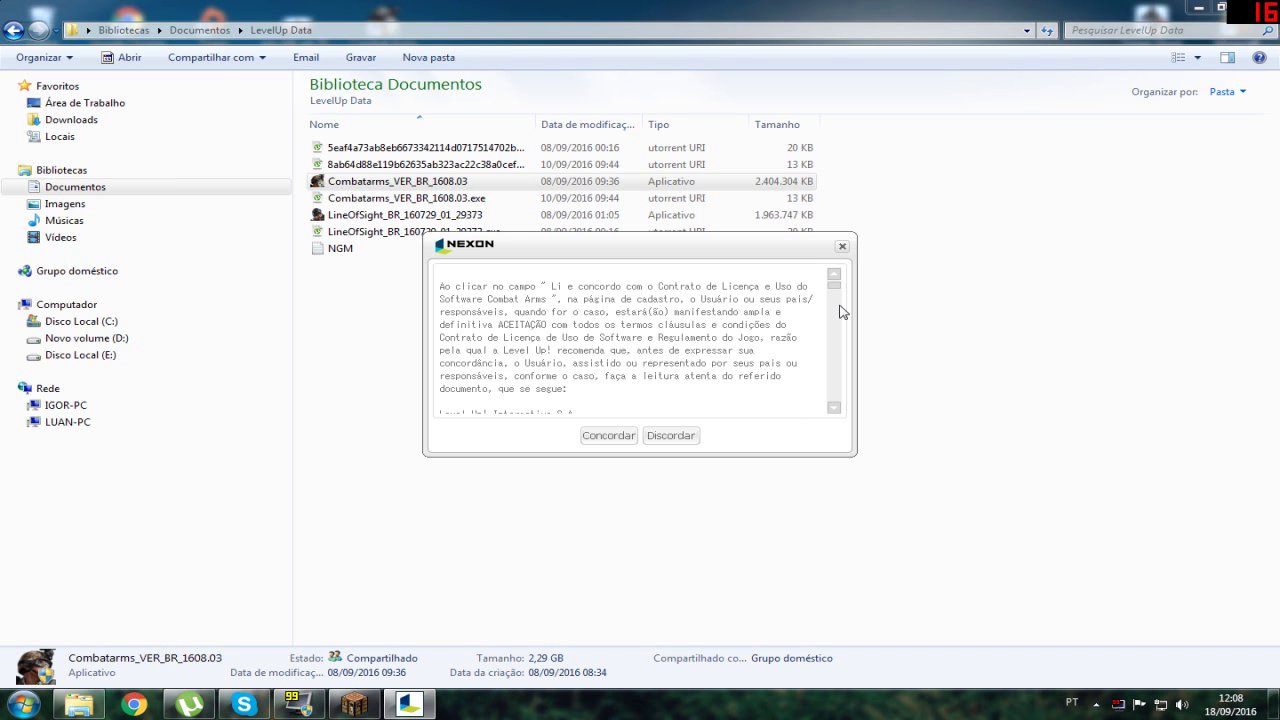
pyautogui.moveTo(837, 283)
pyautogui.mouseDown()
pyautogui.moveTo(834, 374)
pyautogui.moveTo(834, 328)
pyautogui.moveTo(857, 274)
pyautogui.mouseUp()
pyautogui.click(843, 247)
pyautogui.click(694, 402)
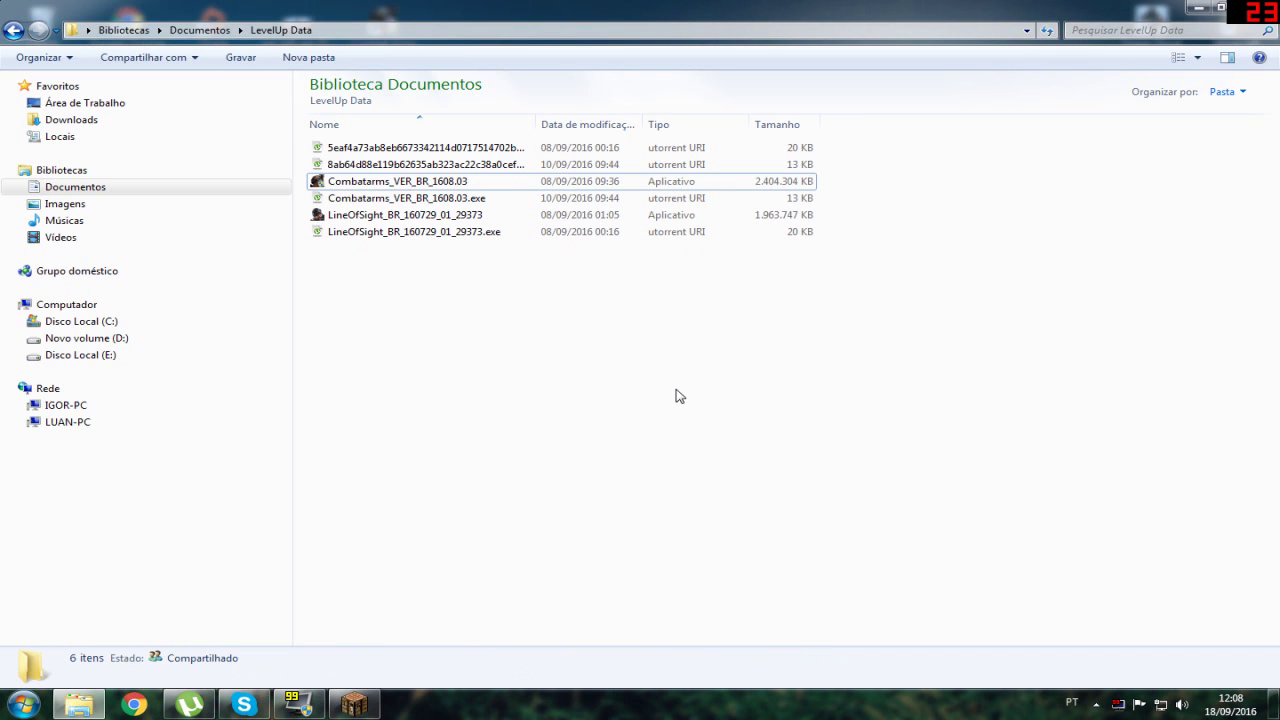
# Step: Close the LevelUp Data folder window and refresh the desktop
pyautogui.click(1255, 8)
pyautogui.rightClick(792, 186)
pyautogui.click(815, 256)
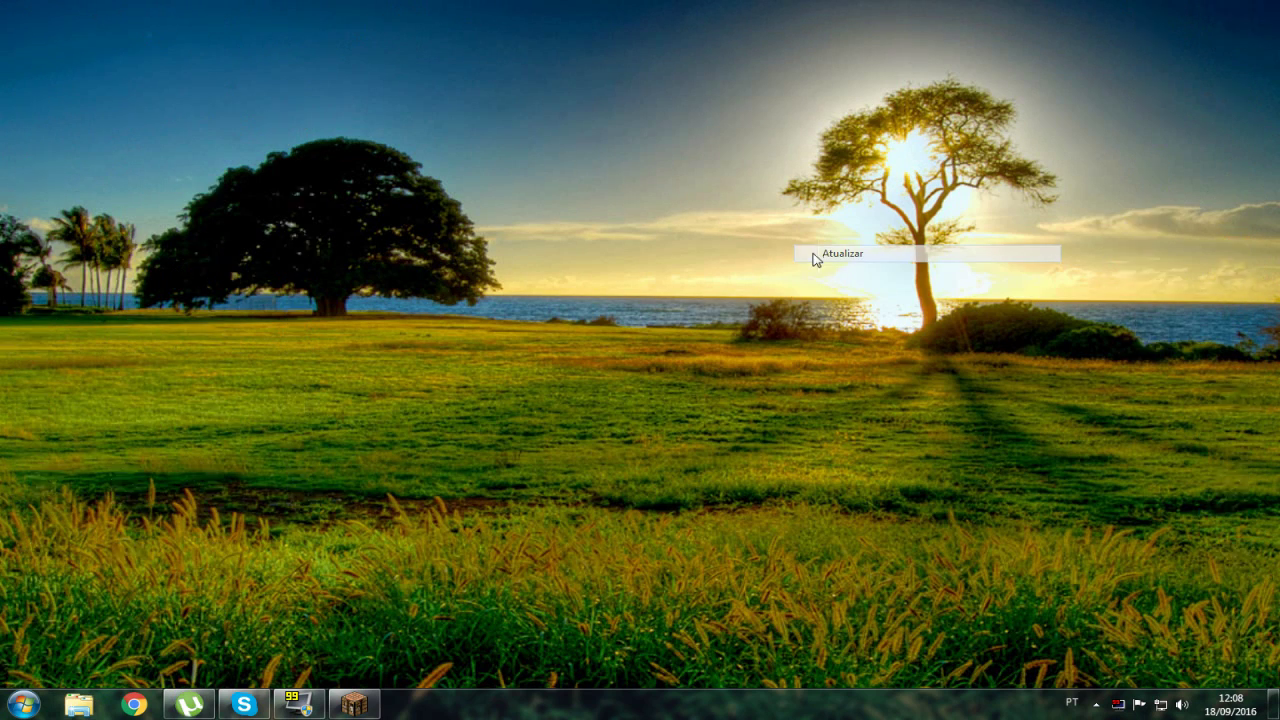